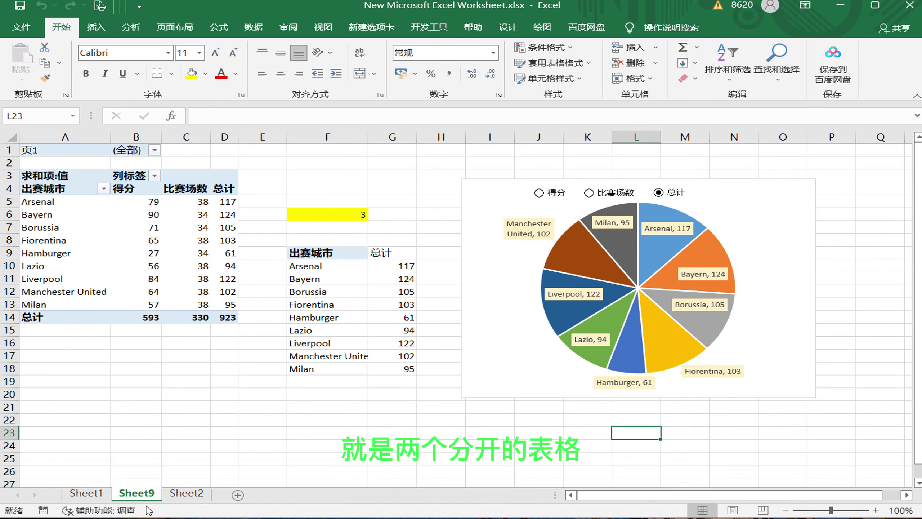
- Flip through Sheet1, Sheet2 and Sheet9 to review the source tables and the pie chart
{"action": "left_click", "coordinate": [106, 498]}
{"action": "left_click", "coordinate": [137, 494]}
{"action": "left_click", "coordinate": [86, 494]}
{"action": "left_click", "coordinate": [183, 495]}
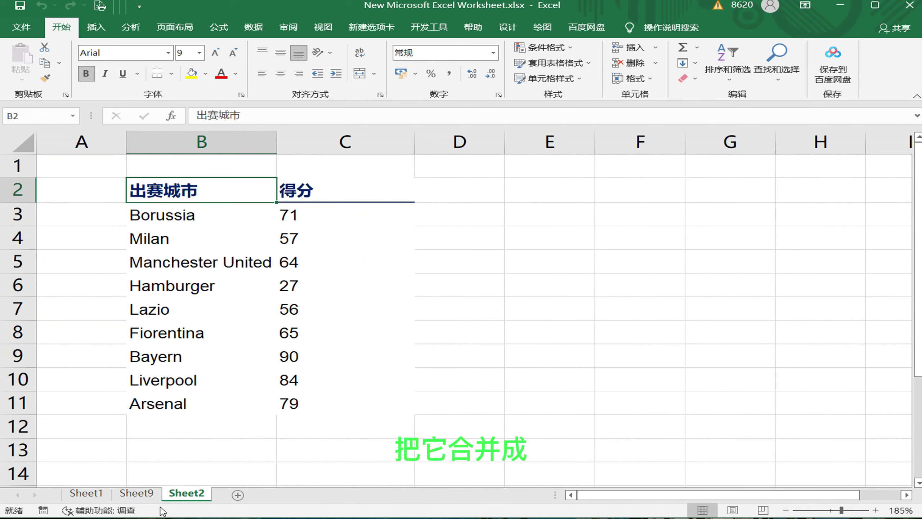
{"action": "left_click", "coordinate": [115, 496]}
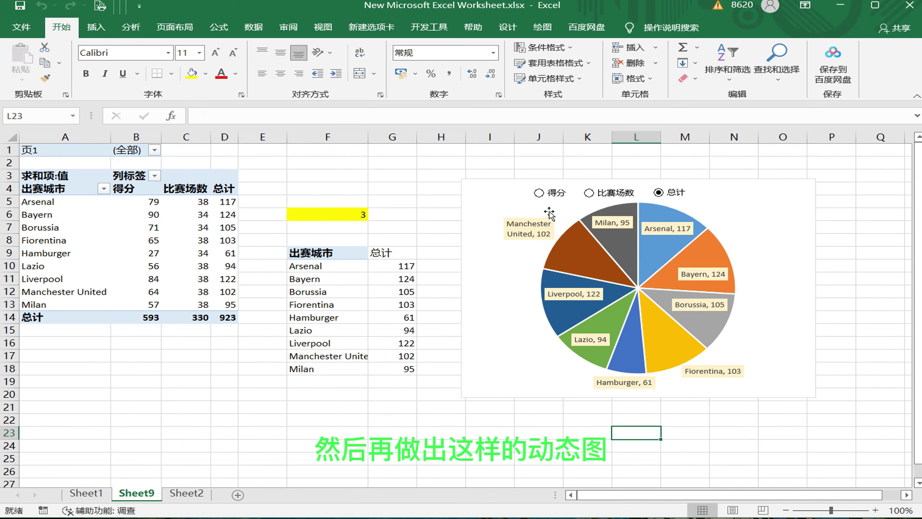
- Try the chart's 得分, 比赛场数 and 总计 option buttons, then revisit the source sheets
{"action": "left_click", "coordinate": [539, 192]}
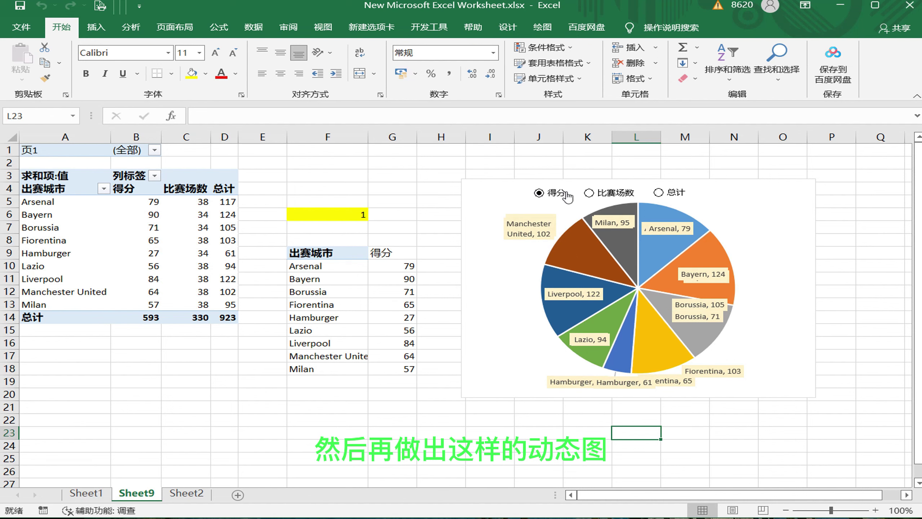
{"action": "left_click", "coordinate": [588, 192]}
{"action": "left_click", "coordinate": [658, 193]}
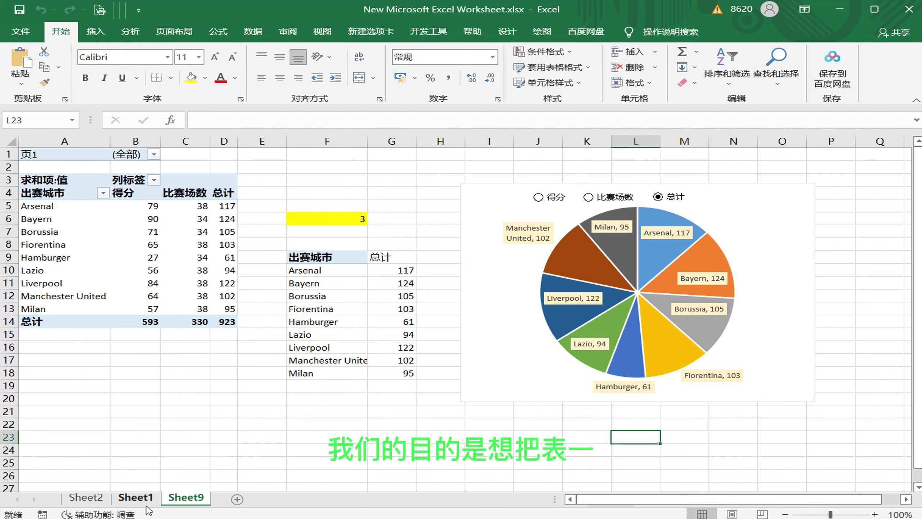
{"action": "left_click", "coordinate": [147, 499]}
{"action": "left_click", "coordinate": [86, 497]}
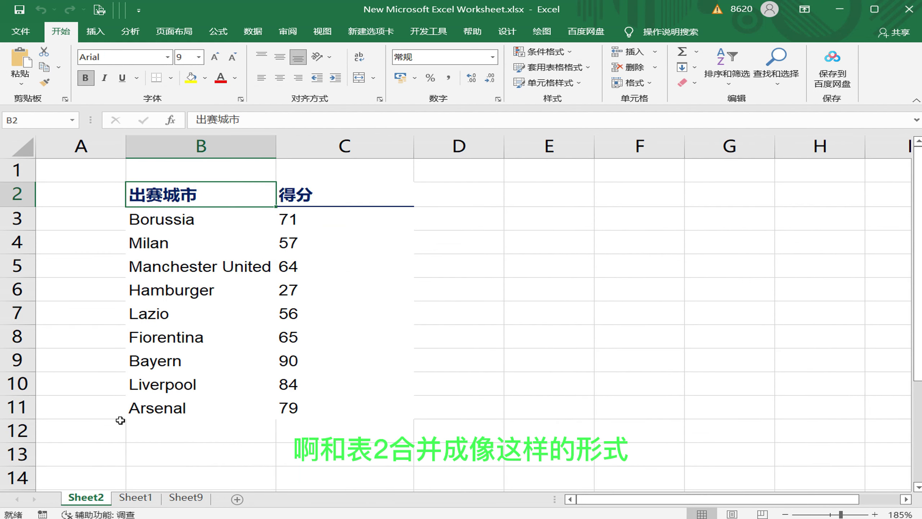
{"action": "left_click", "coordinate": [186, 497]}
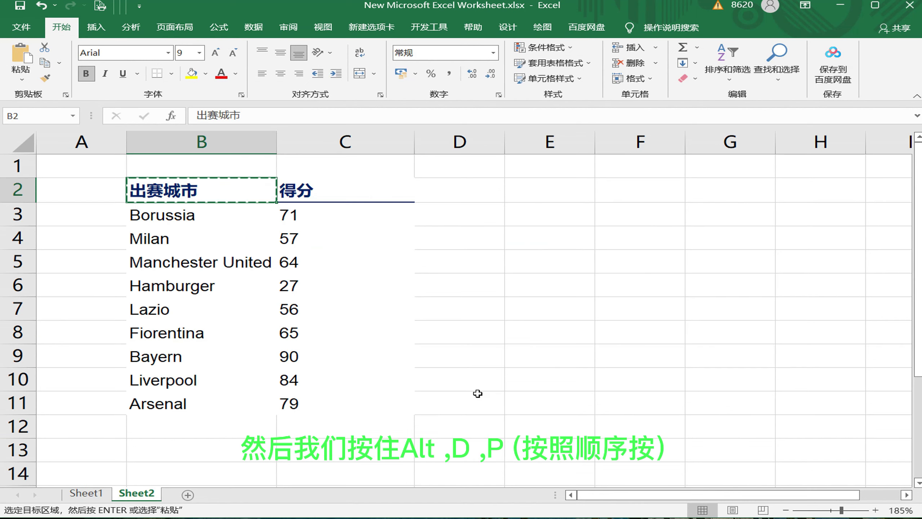
- Start the PivotTable wizard with Alt+D+P using multiple consolidation ranges
{"action": "key", "text": "alt"}
{"action": "key", "text": "d"}
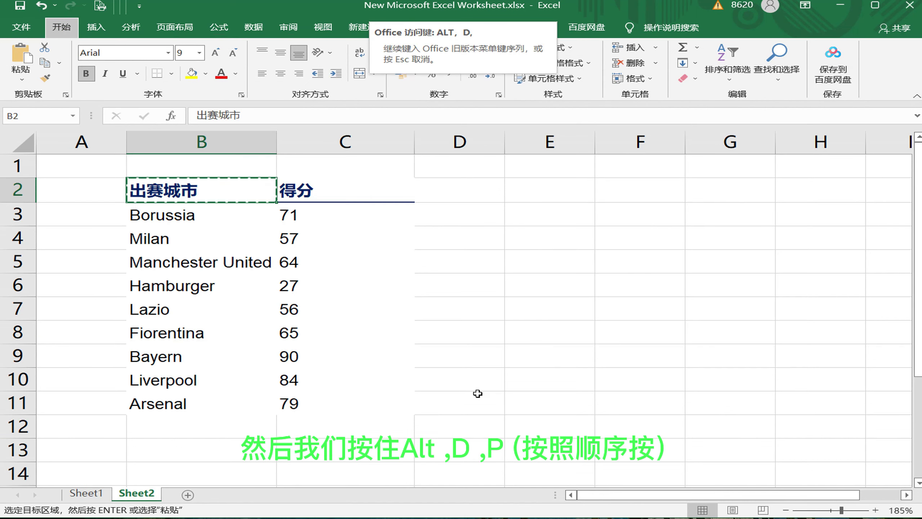
{"action": "key", "text": "p"}
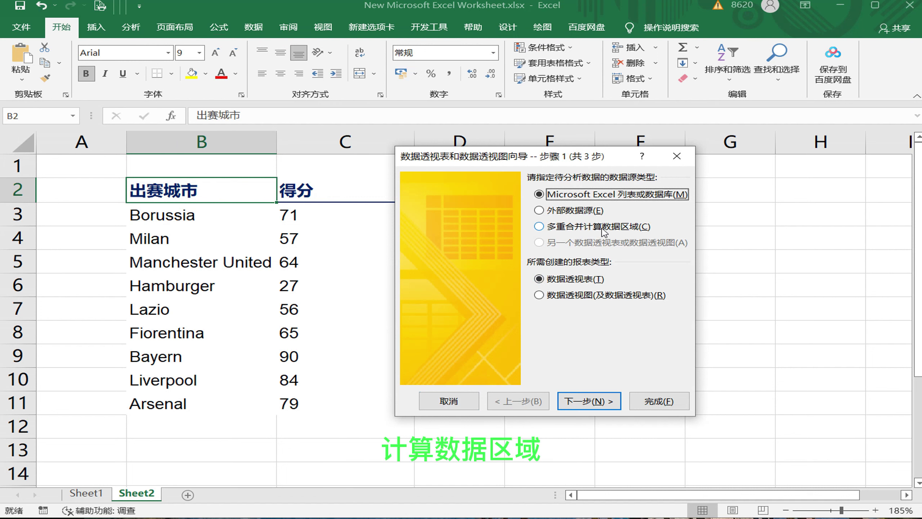
{"action": "left_click", "coordinate": [539, 227]}
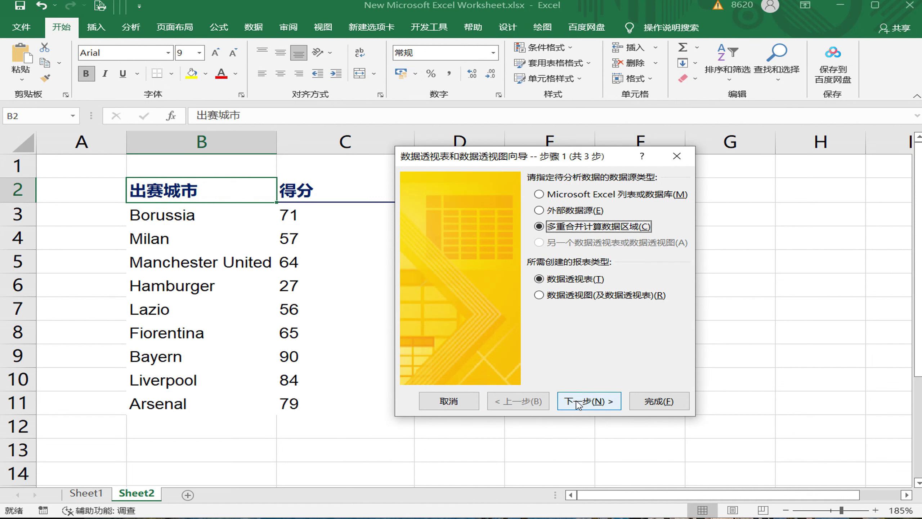
{"action": "left_click", "coordinate": [581, 401]}
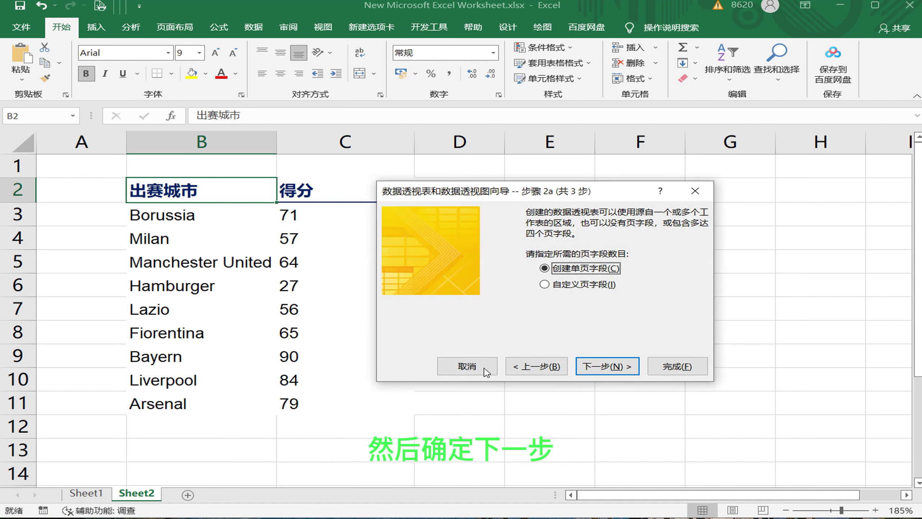
{"action": "left_click", "coordinate": [607, 366]}
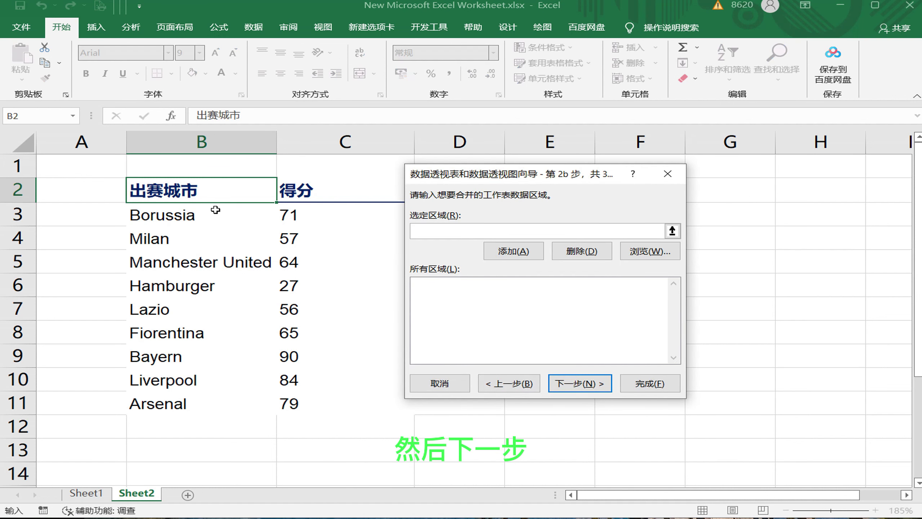
- Add ranges Sheet2!$B$2:$C$11 and Sheet1!$B$2:$C$11, placing the pivot table on a new worksheet
{"action": "mouse_move", "coordinate": [162, 192]}
{"action": "left_mouse_down"}
{"action": "mouse_move", "coordinate": [316, 359]}
{"action": "mouse_move", "coordinate": [318, 403]}
{"action": "left_mouse_up"}
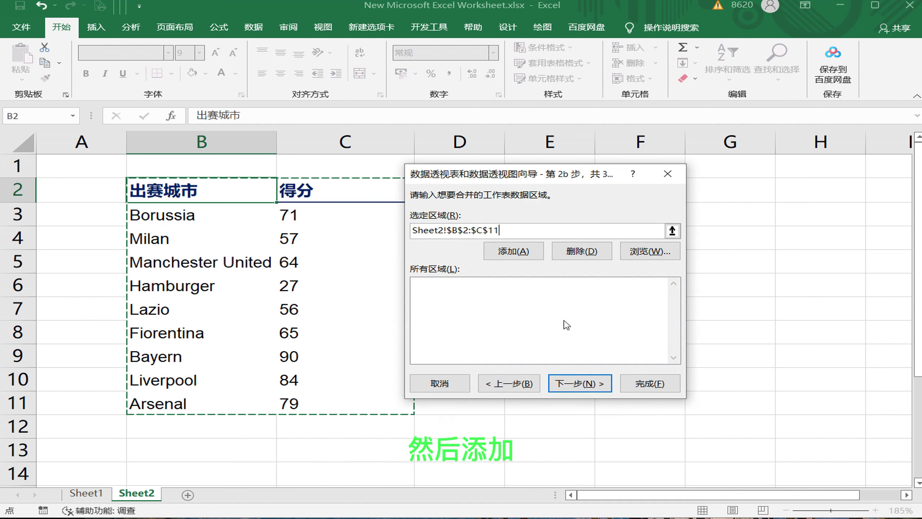
{"action": "left_click", "coordinate": [513, 251]}
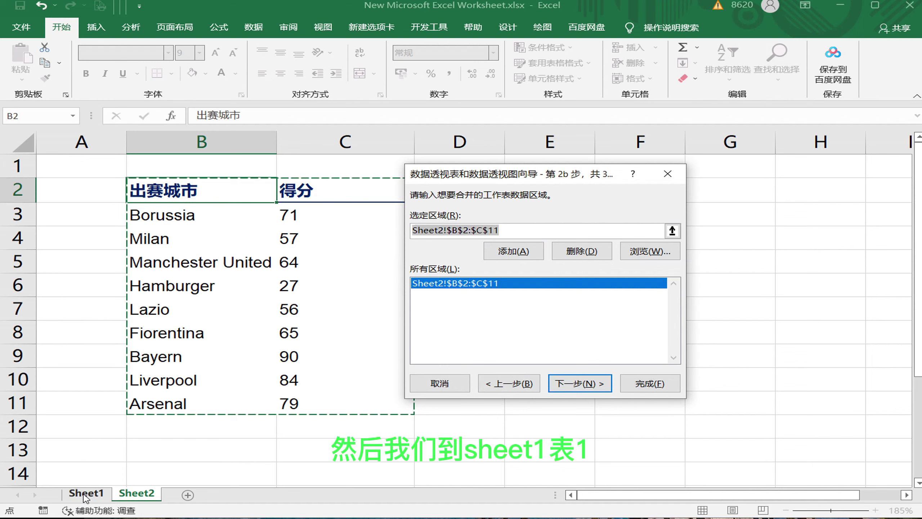
{"action": "left_click", "coordinate": [86, 494]}
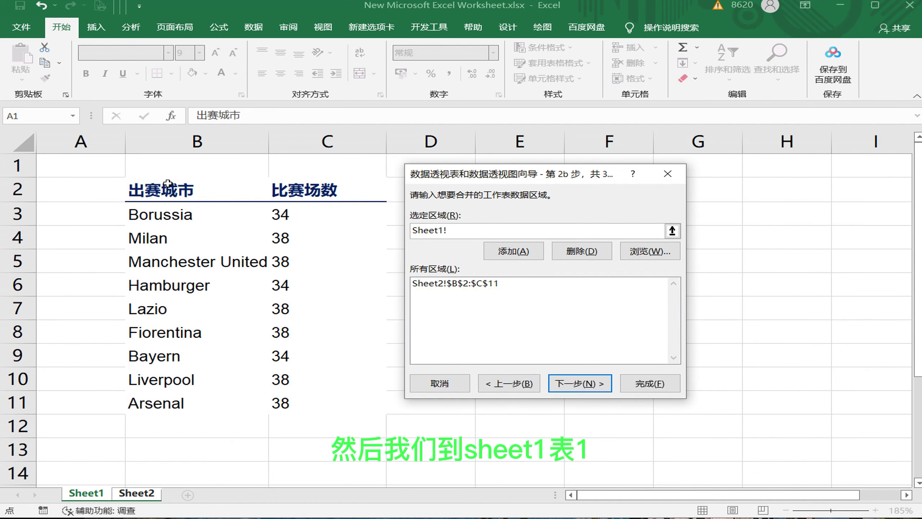
{"action": "left_click_drag", "start_coordinate": [168, 185], "coordinate": [295, 403]}
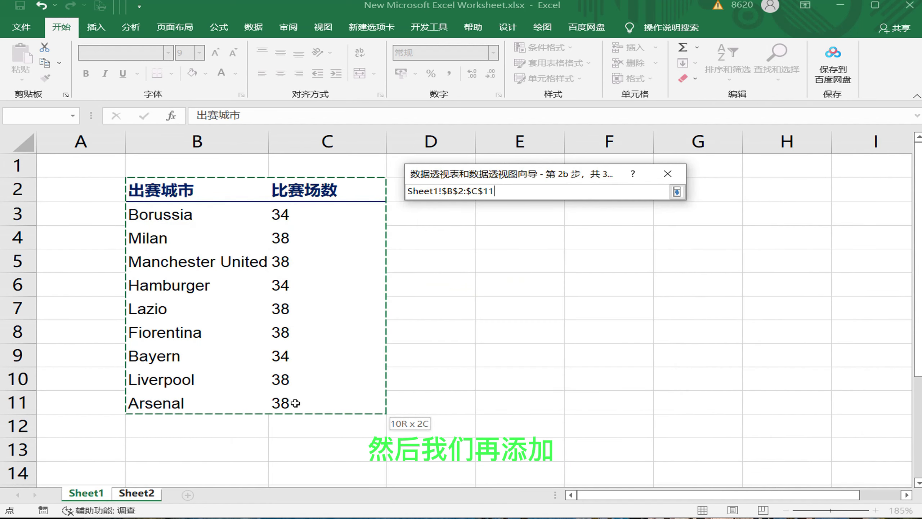
{"action": "left_click", "coordinate": [510, 250]}
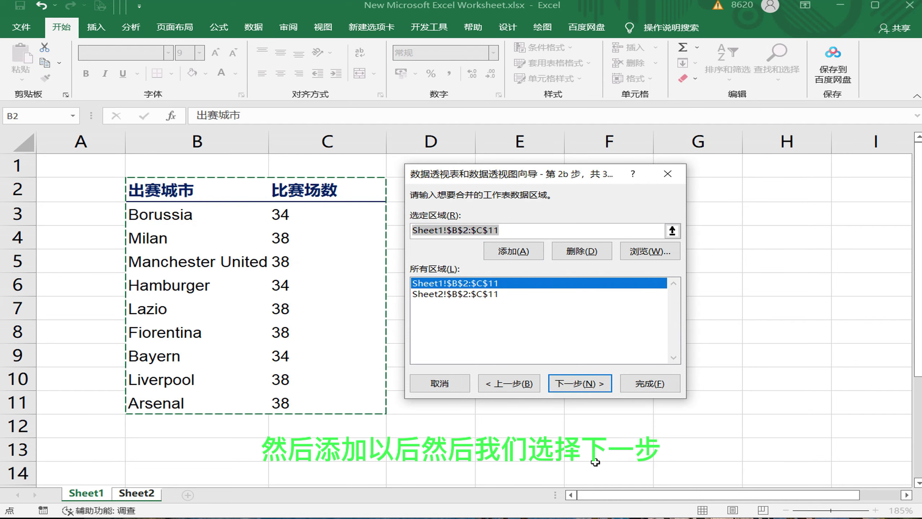
{"action": "left_click", "coordinate": [580, 383]}
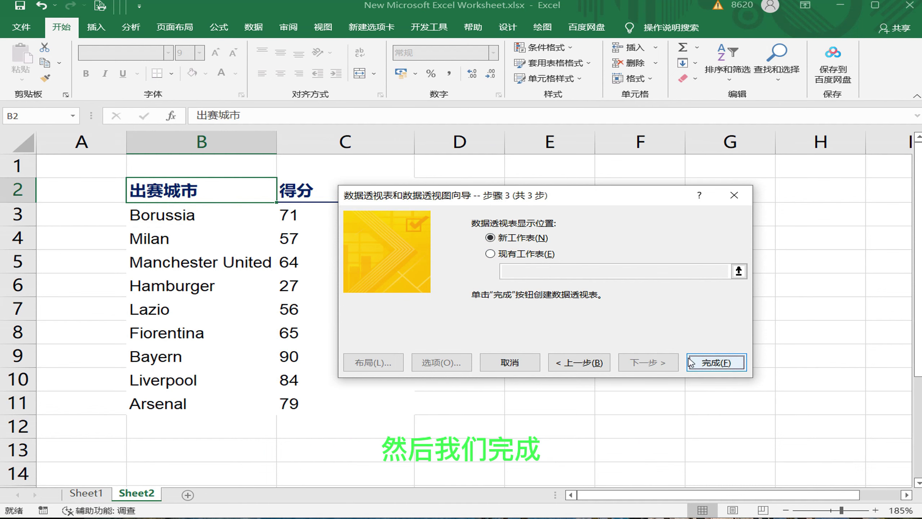
{"action": "left_click", "coordinate": [704, 363]}
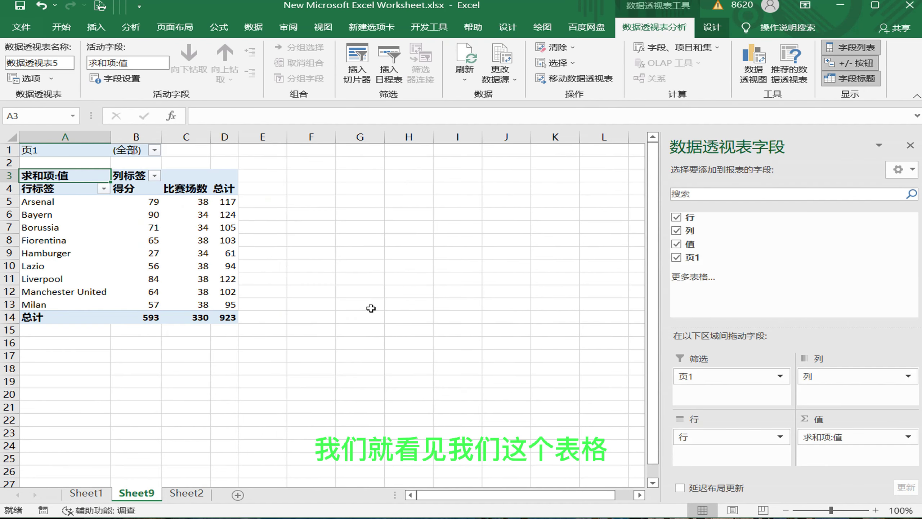
- Rename the pivot table's row-label header in A4 to 出赛城市
{"action": "left_click", "coordinate": [368, 306]}
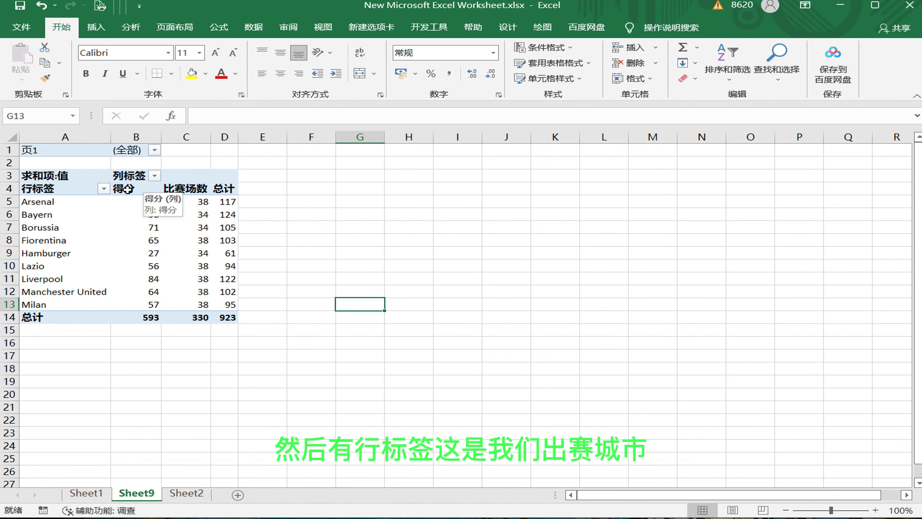
{"action": "left_click", "coordinate": [54, 189]}
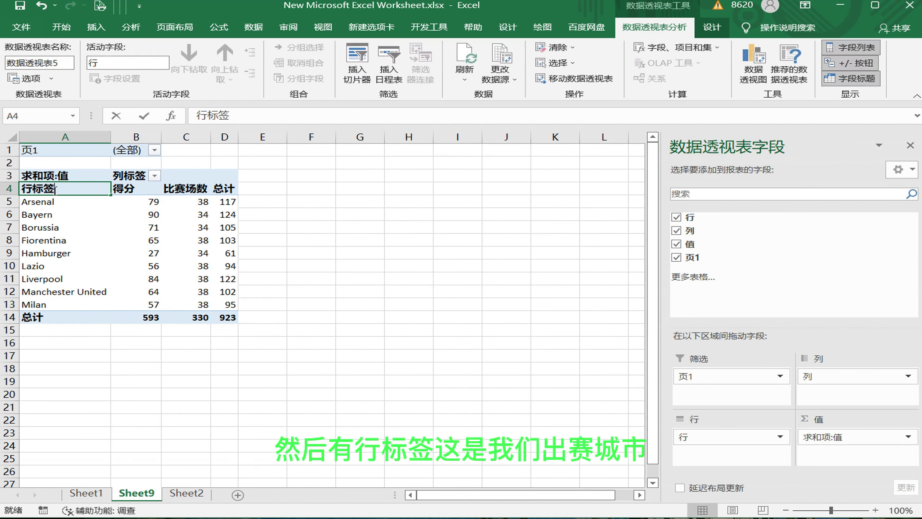
{"action": "key", "text": "BackSpace"}
{"action": "type", "text": "chu"}
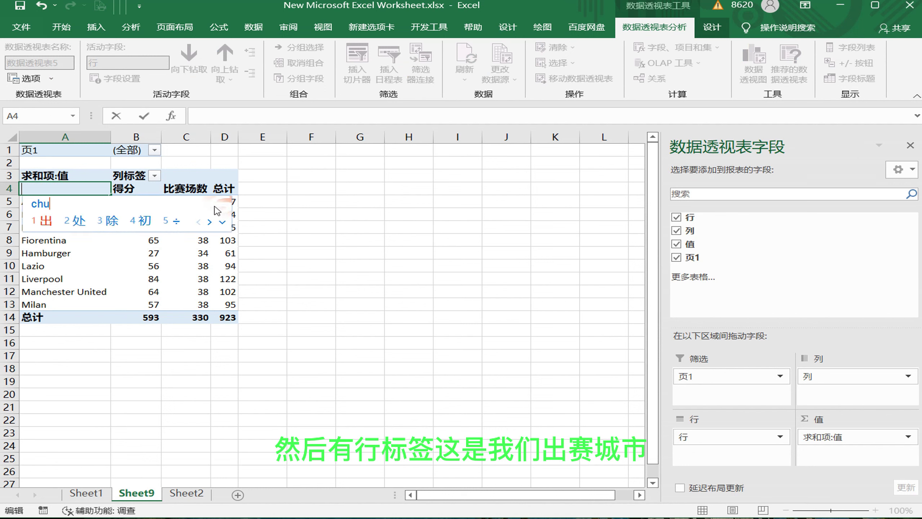
{"action": "type", "text": "'sai"}
{"action": "key", "text": "space"}
{"action": "type", "text": "che"}
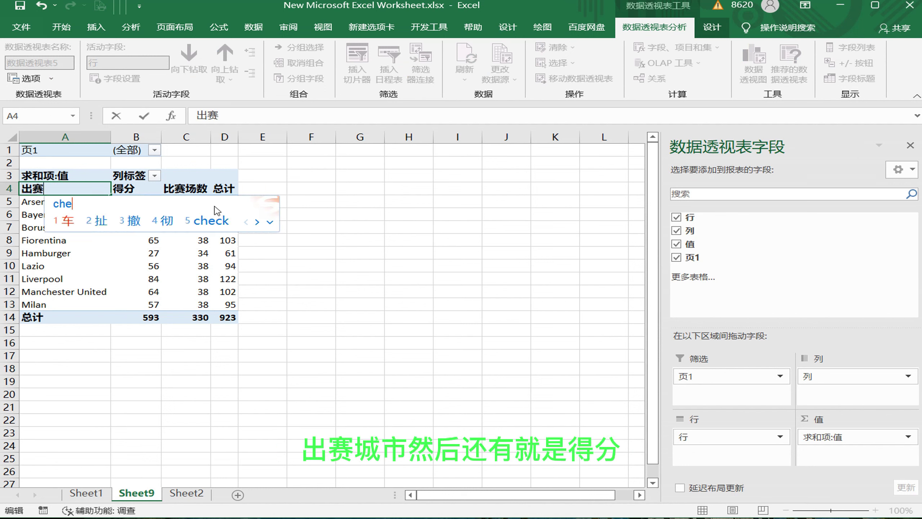
{"action": "type", "text": "ngshi"}
{"action": "key", "text": "space"}
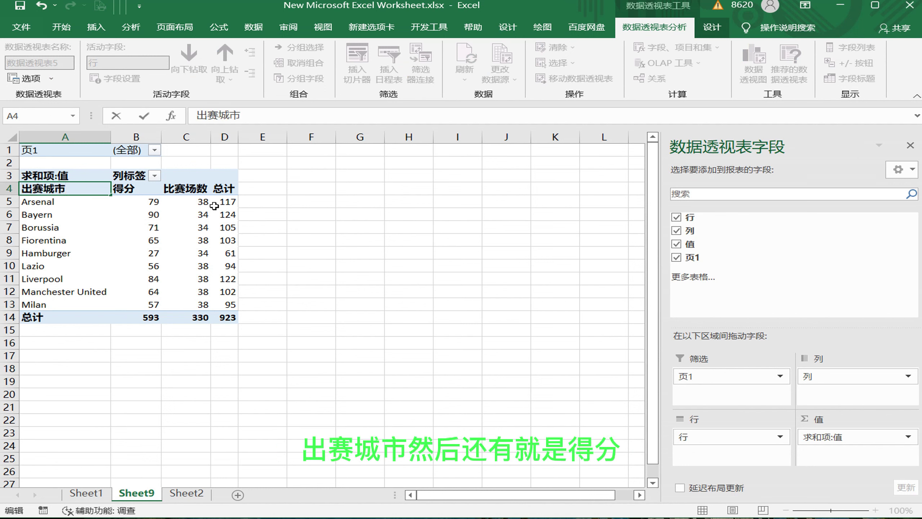
{"action": "left_click", "coordinate": [125, 188]}
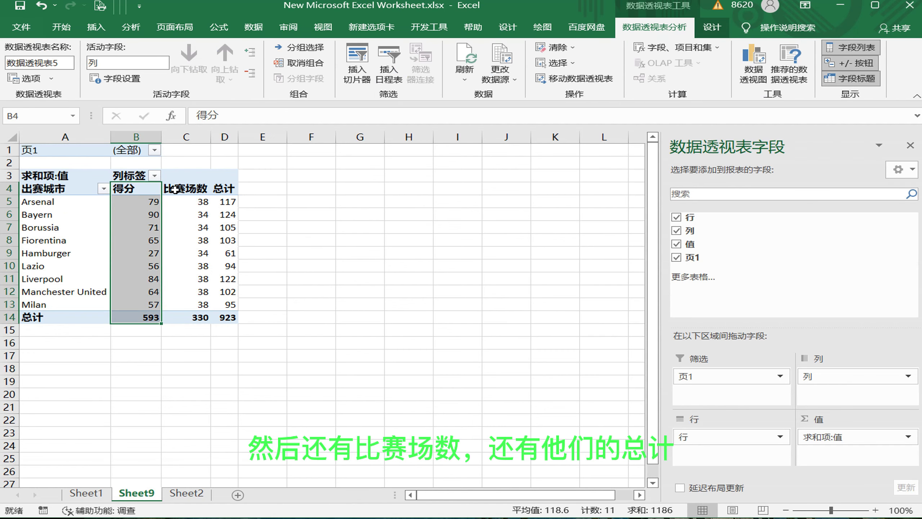
- Review the 比赛场数 and 总计 columns, then leave the pivot table
{"action": "left_click", "coordinate": [175, 188]}
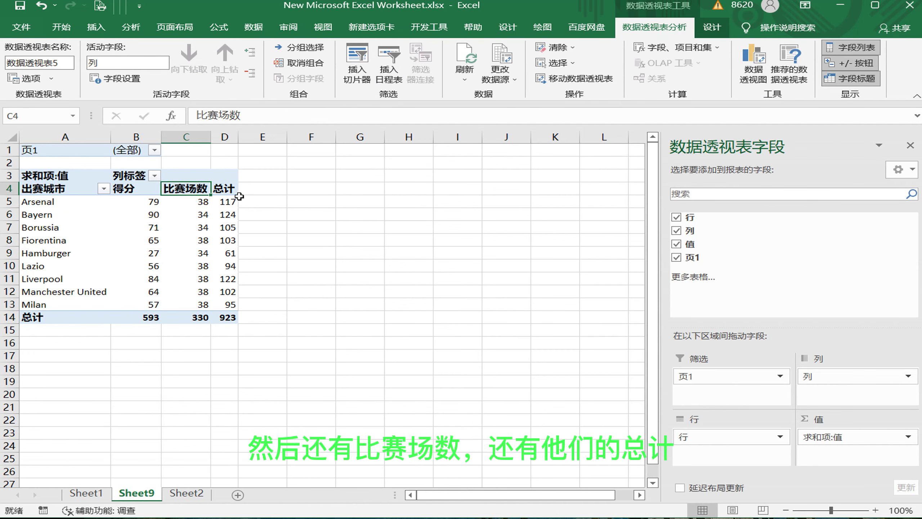
{"action": "left_click", "coordinate": [229, 189]}
{"action": "left_click", "coordinate": [291, 226]}
{"action": "left_click", "coordinate": [232, 204]}
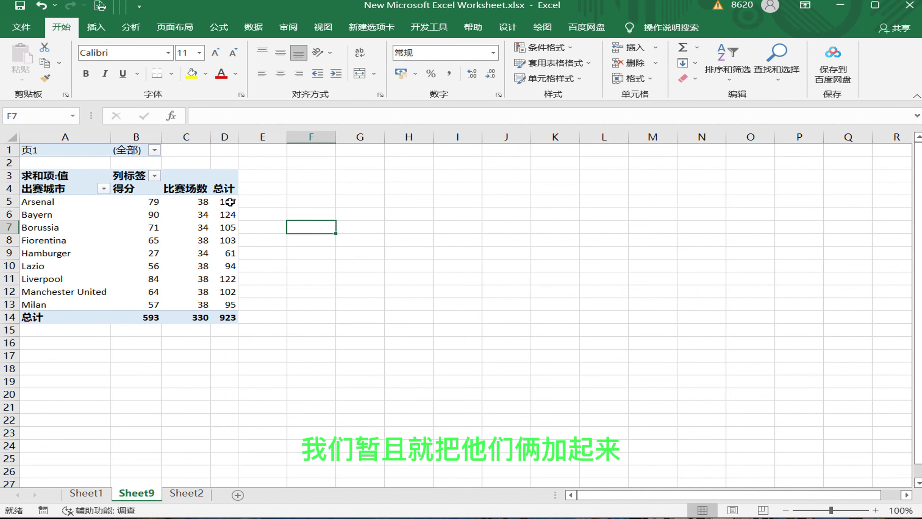
{"action": "left_click", "coordinate": [416, 260]}
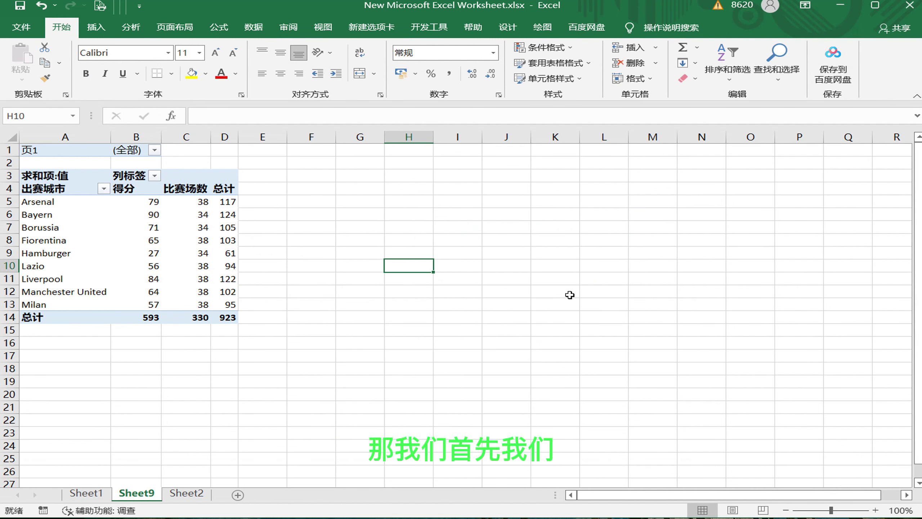
- Insert a form-control option button near cell F4 from the Developer tab
{"action": "left_click", "coordinate": [310, 189]}
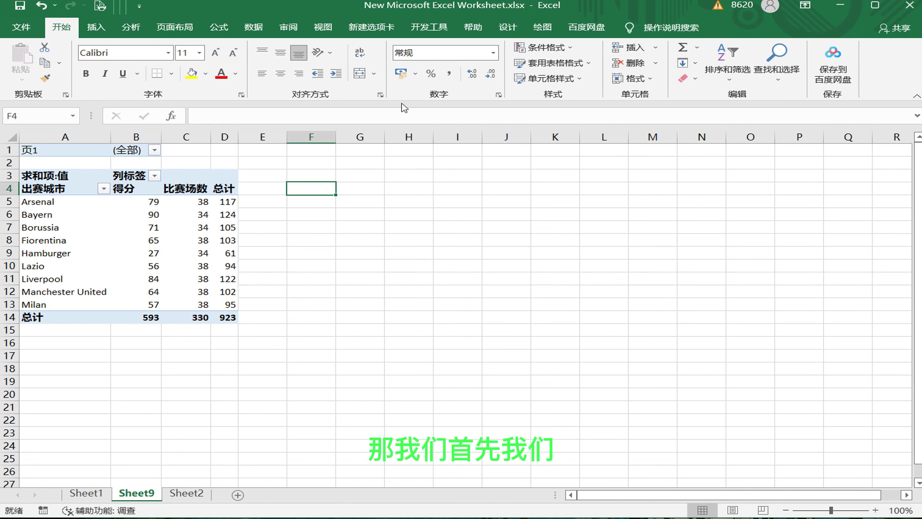
{"action": "left_click", "coordinate": [429, 27]}
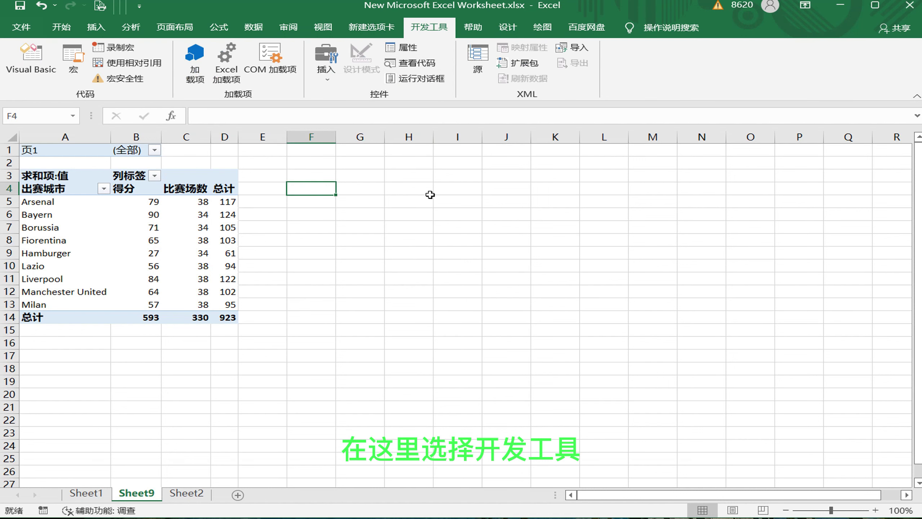
{"action": "left_click", "coordinate": [325, 69]}
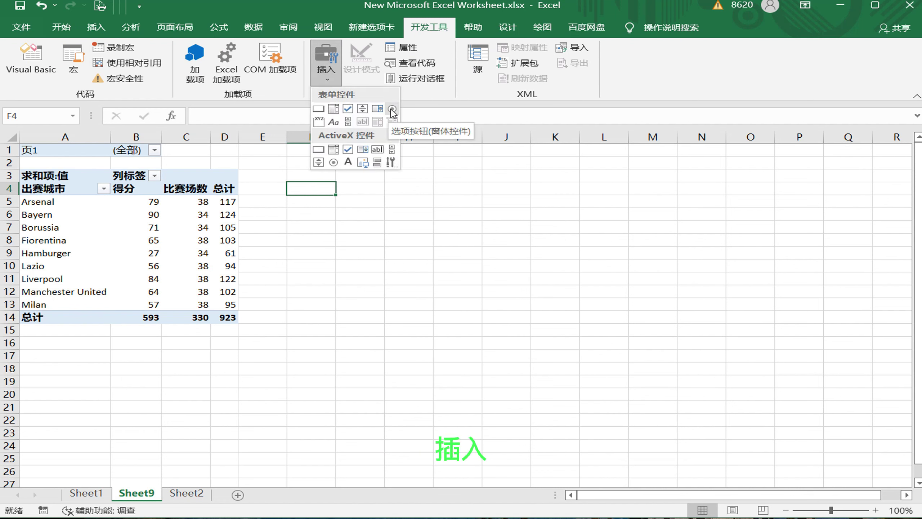
{"action": "left_click", "coordinate": [392, 110]}
{"action": "left_click", "coordinate": [313, 177]}
- Link the option button to cell $F$6 in Format Control
{"action": "right_click", "coordinate": [357, 189]}
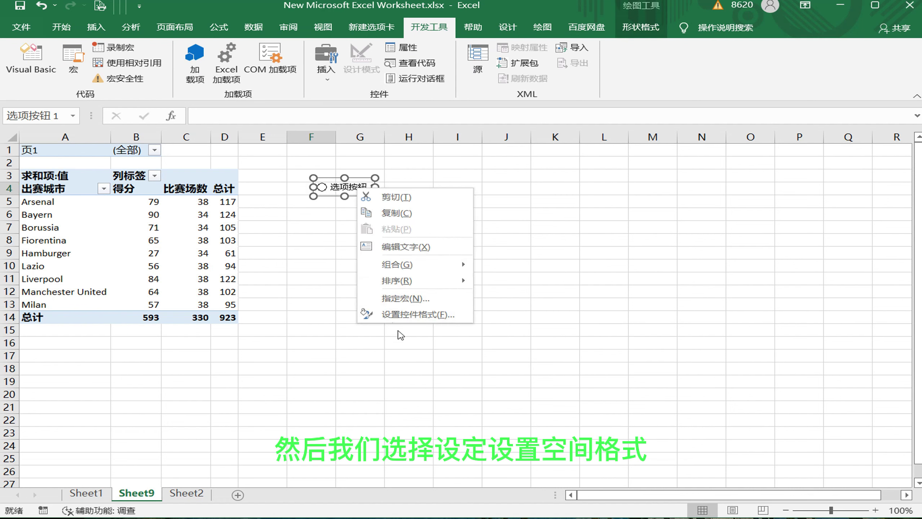
{"action": "left_click", "coordinate": [409, 315]}
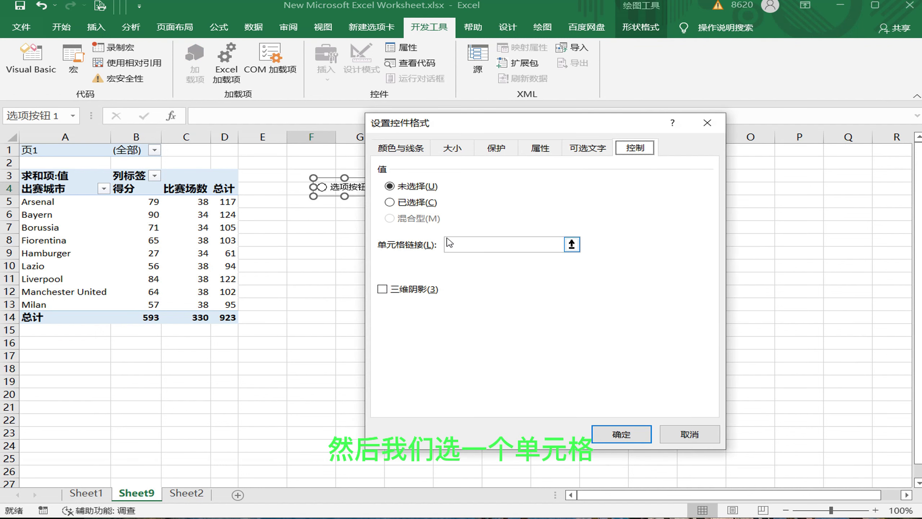
{"action": "left_click", "coordinate": [571, 244]}
{"action": "left_click", "coordinate": [311, 213]}
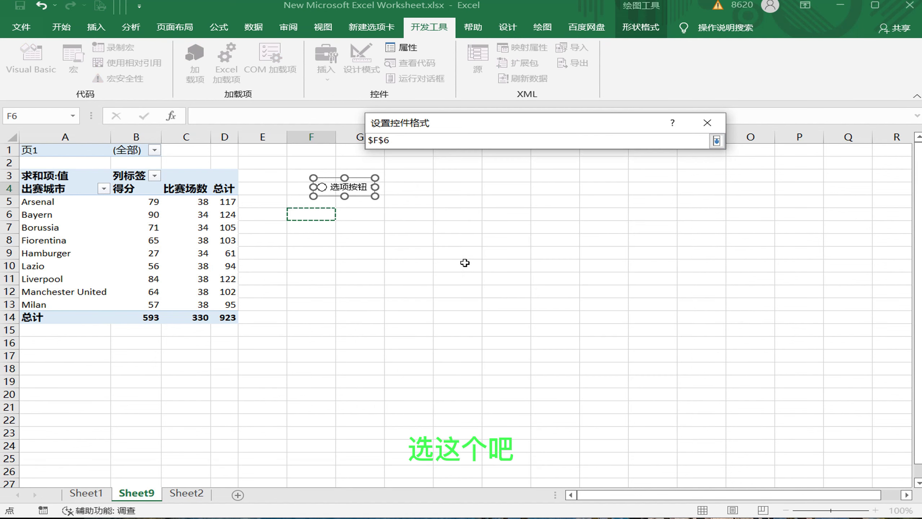
{"action": "key", "text": "Return"}
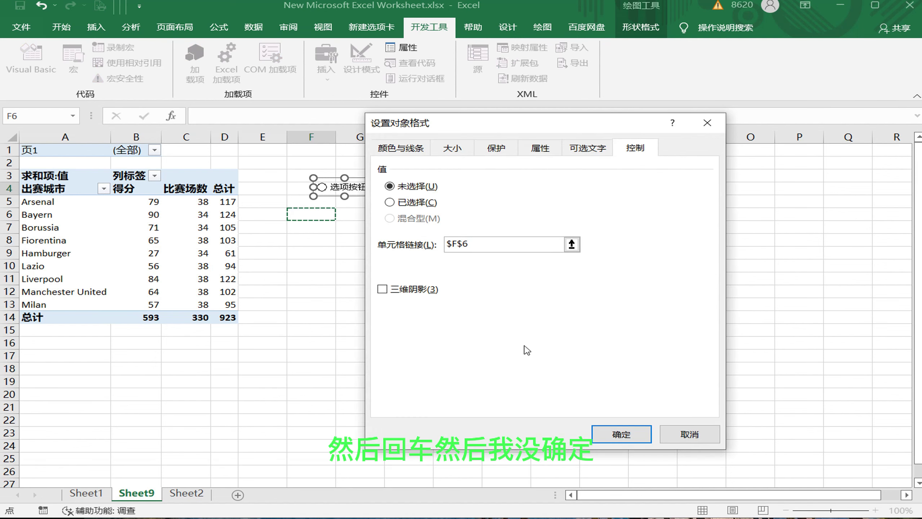
{"action": "left_click", "coordinate": [619, 438]}
- Fill cell F6 yellow and select the option button so F6 shows 1
{"action": "left_click", "coordinate": [318, 214]}
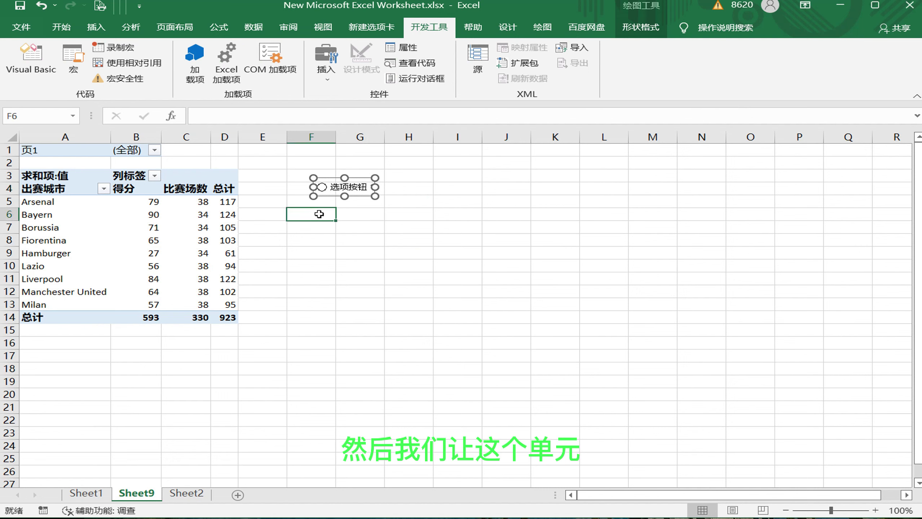
{"action": "left_click", "coordinate": [61, 28]}
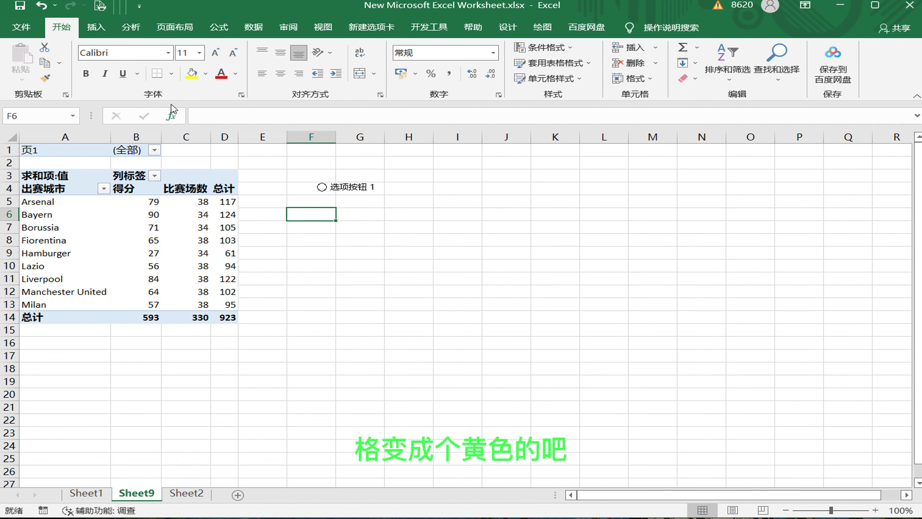
{"action": "left_click", "coordinate": [192, 72]}
{"action": "left_click", "coordinate": [426, 241]}
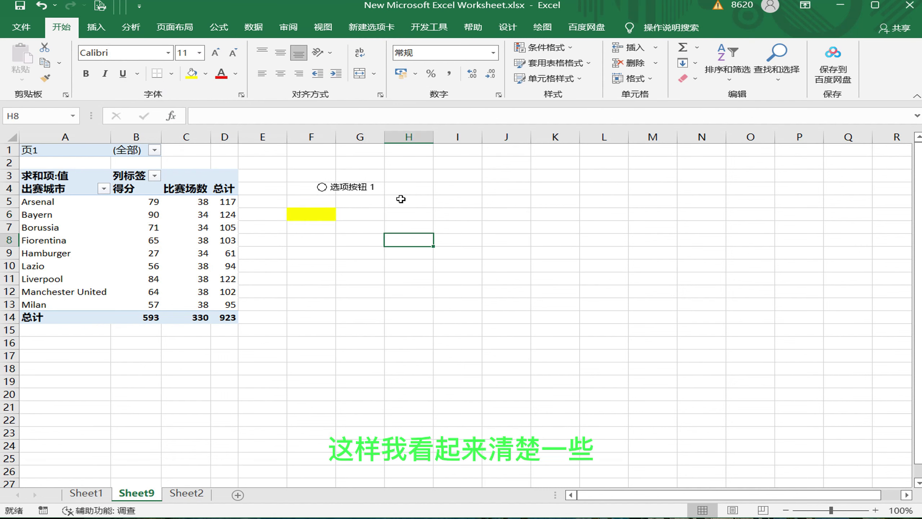
{"action": "left_click", "coordinate": [348, 189]}
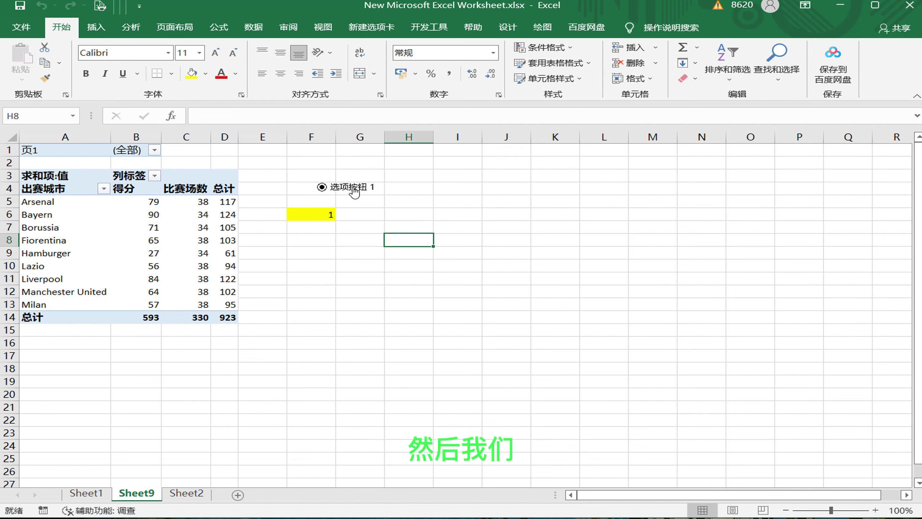
- Relabel the option button 得分 and paste a copy to become 比赛场数
{"action": "right_click", "coordinate": [354, 190]}
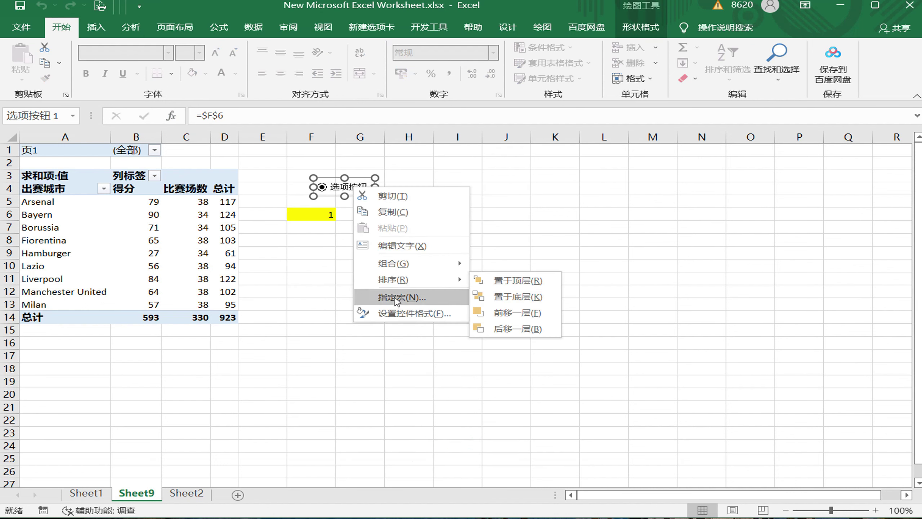
{"action": "left_click", "coordinate": [364, 186]}
{"action": "type", "text": "得分"}
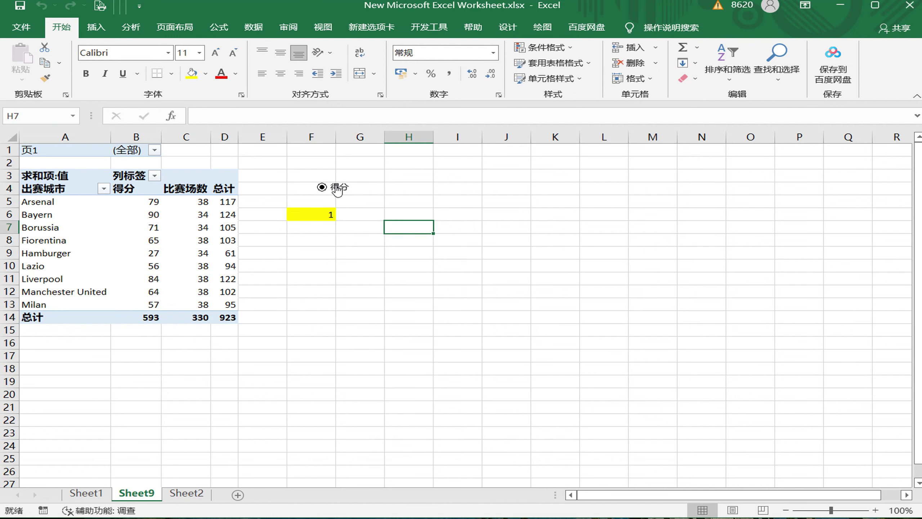
{"action": "right_click", "coordinate": [337, 188]}
{"action": "left_click", "coordinate": [376, 211]}
{"action": "key", "text": "ctrl+v"}
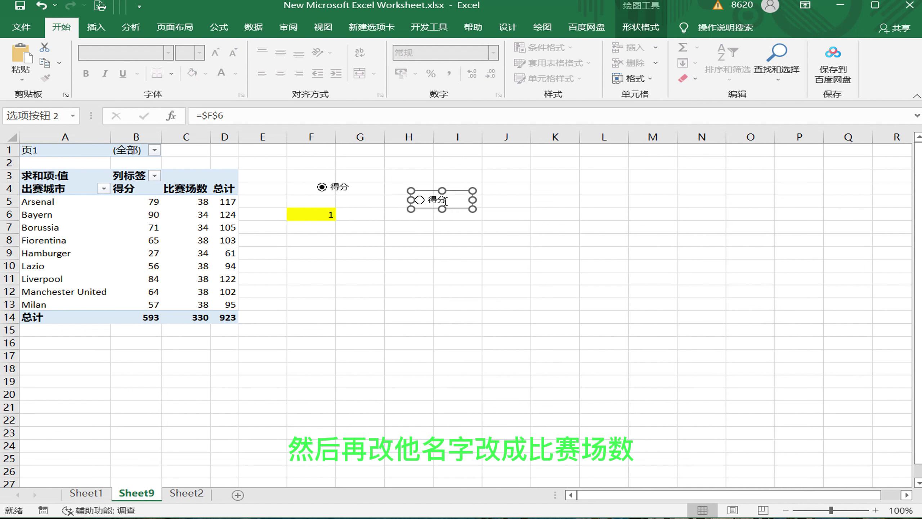
{"action": "key", "text": "Delete"}
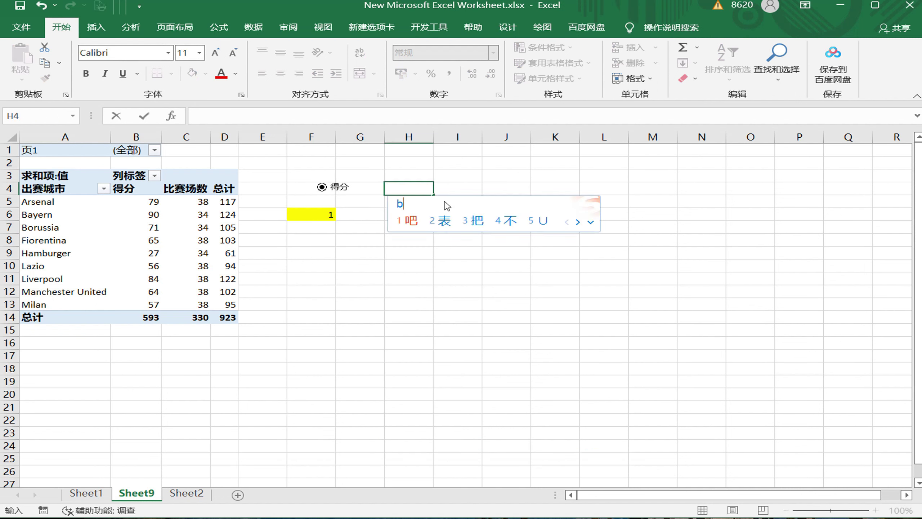
- Copy the 比赛场数 button, paste a third near J5 and label it 总计
{"action": "right_click", "coordinate": [456, 206]}
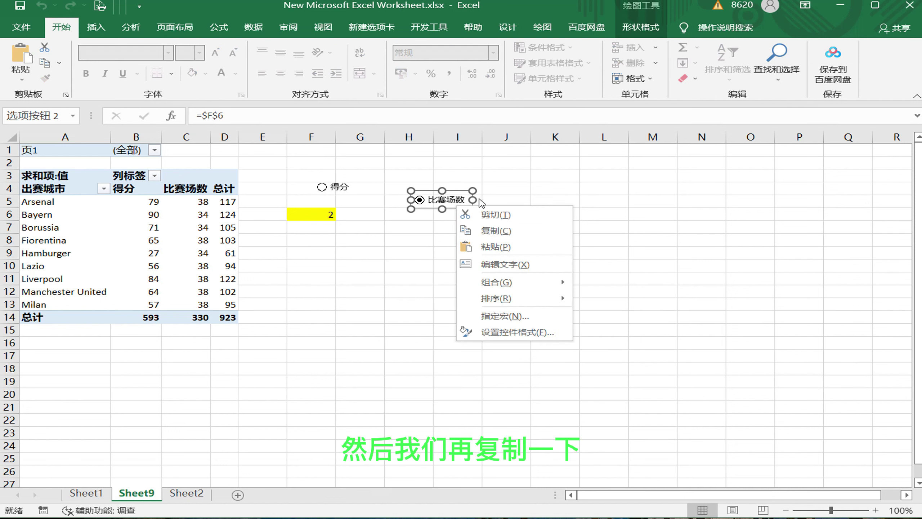
{"action": "left_click", "coordinate": [496, 231]}
{"action": "right_click", "coordinate": [517, 203]}
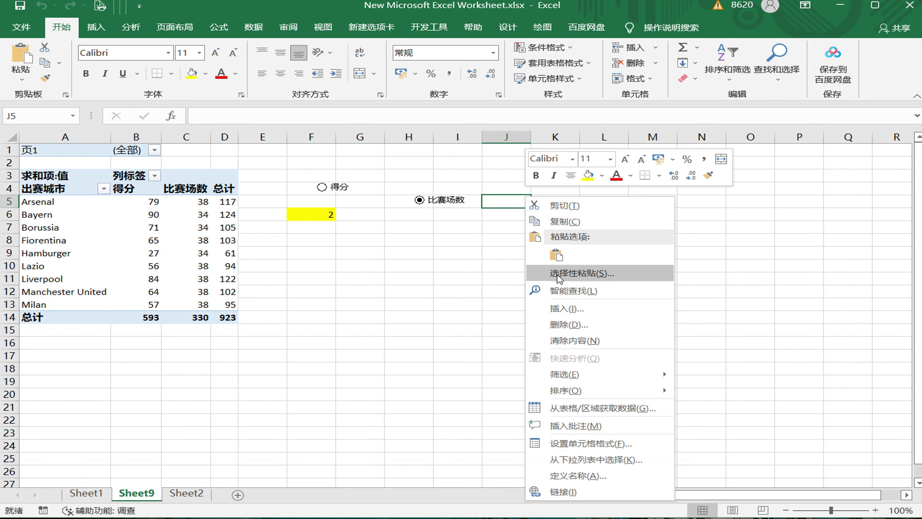
{"action": "left_click", "coordinate": [534, 247]}
{"action": "left_click", "coordinate": [561, 218]}
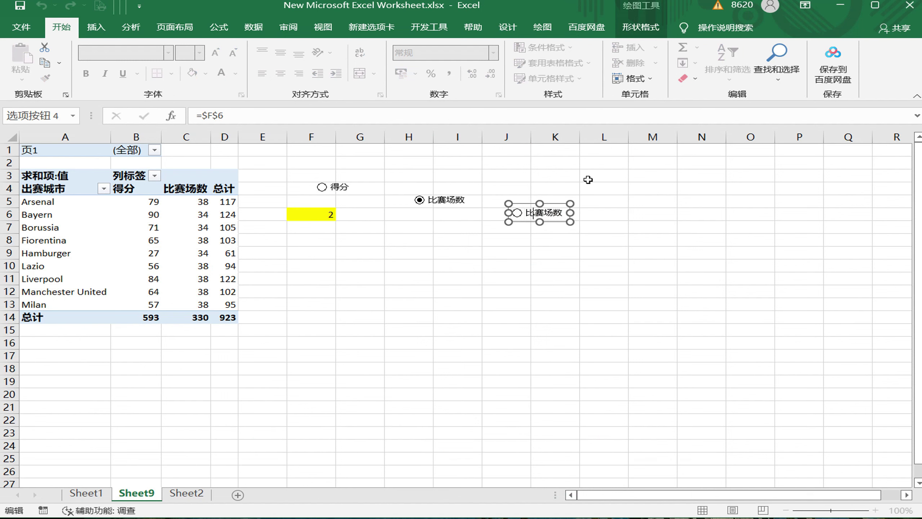
- Test the three buttons against F6 and line them up in row 4
{"action": "left_click", "coordinate": [327, 191]}
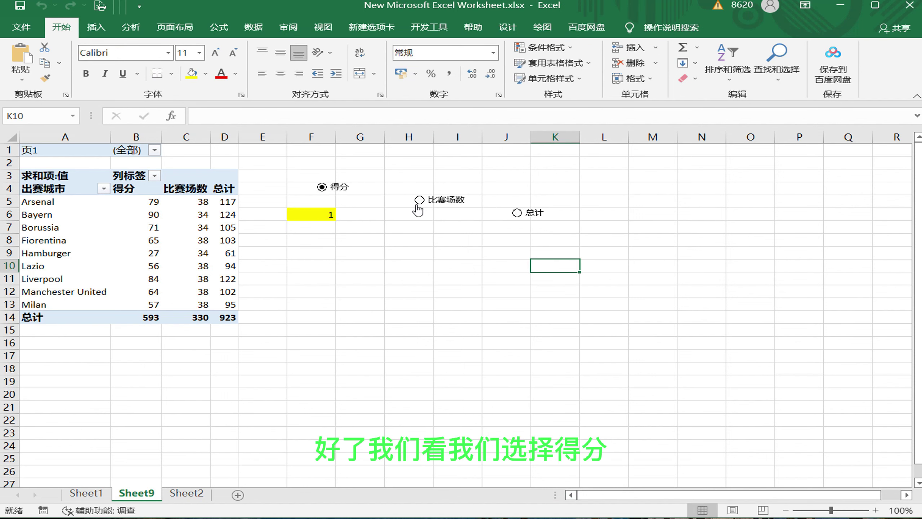
{"action": "left_click", "coordinate": [421, 202]}
{"action": "left_click", "coordinate": [517, 215]}
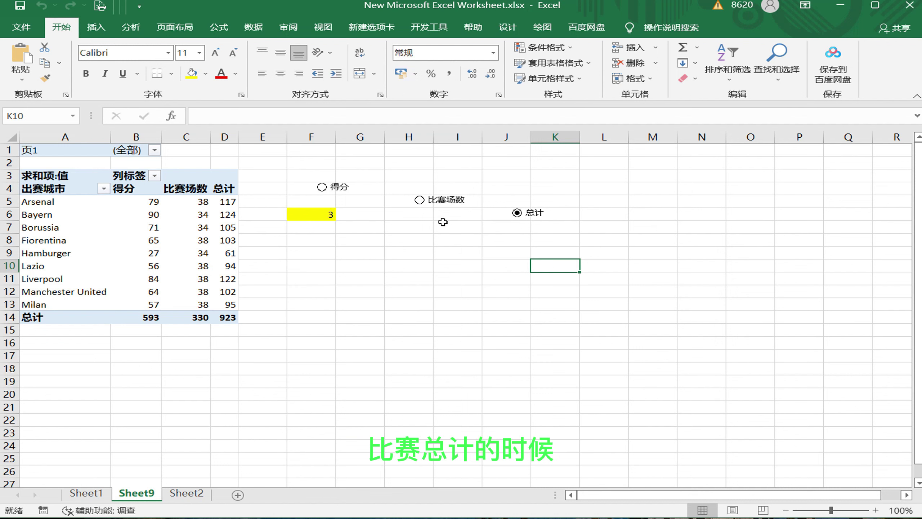
{"action": "left_click", "coordinate": [329, 217]}
{"action": "left_click", "coordinate": [444, 203]}
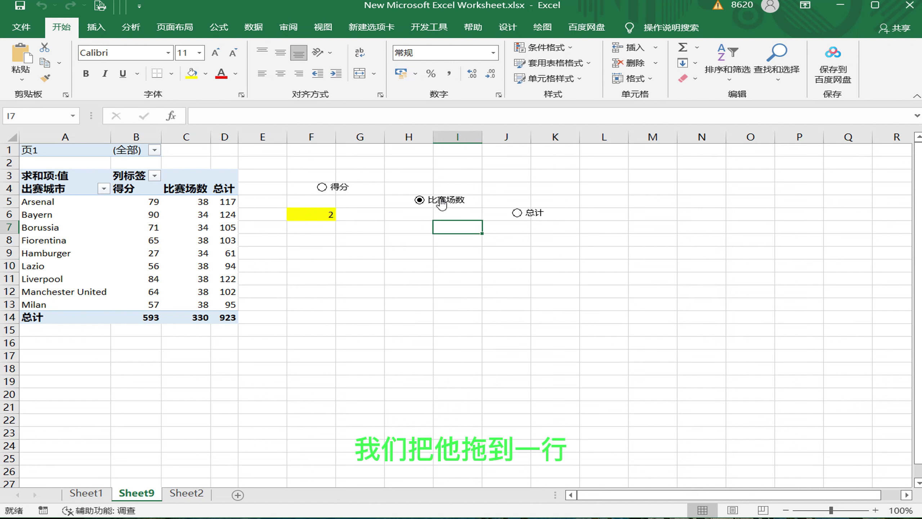
{"action": "left_click", "coordinate": [440, 204], "text": "ctrl"}
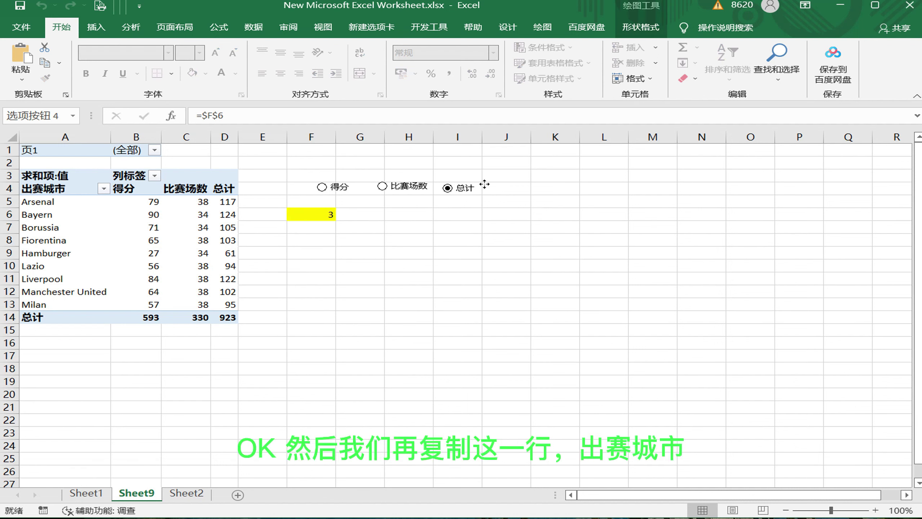
{"action": "left_click", "coordinate": [450, 270]}
- Copy the 出赛城市 cells A4:A13 and paste them starting at F9
{"action": "left_click_drag", "start_coordinate": [55, 192], "coordinate": [73, 304]}
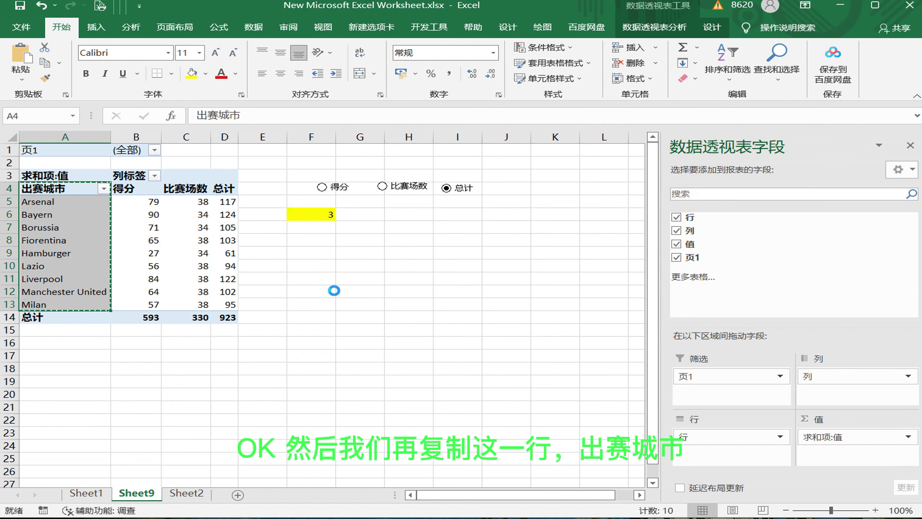
{"action": "key", "text": "ctrl+c"}
{"action": "left_click", "coordinate": [315, 229]}
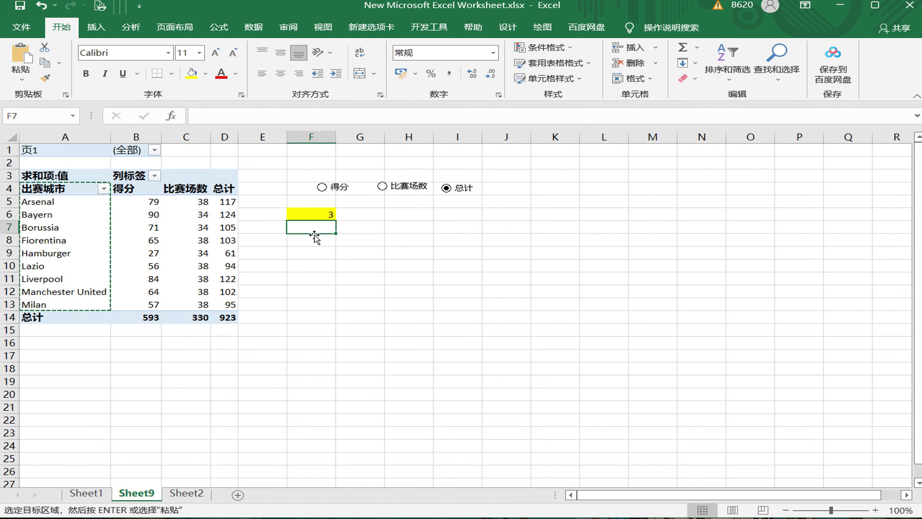
{"action": "left_click", "coordinate": [308, 253]}
{"action": "key", "text": "ctrl+v"}
{"action": "left_click", "coordinate": [351, 253]}
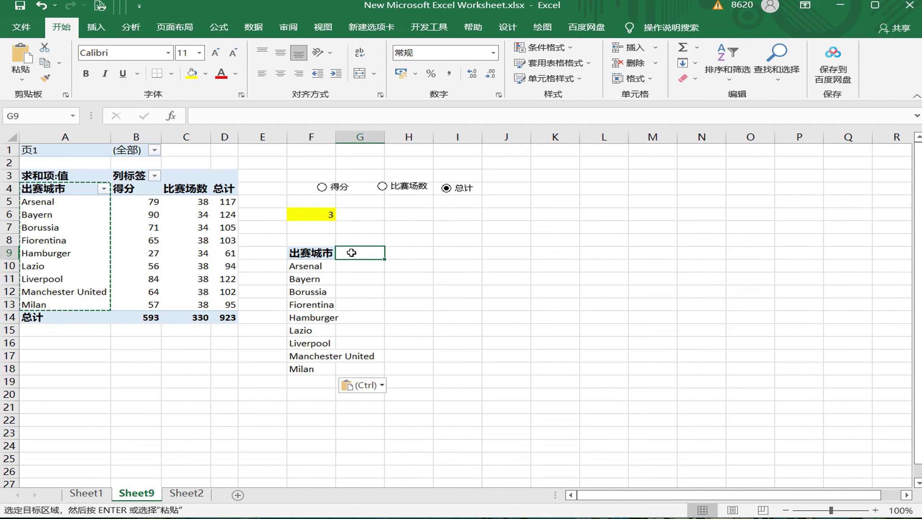
{"action": "left_click", "coordinate": [334, 141]}
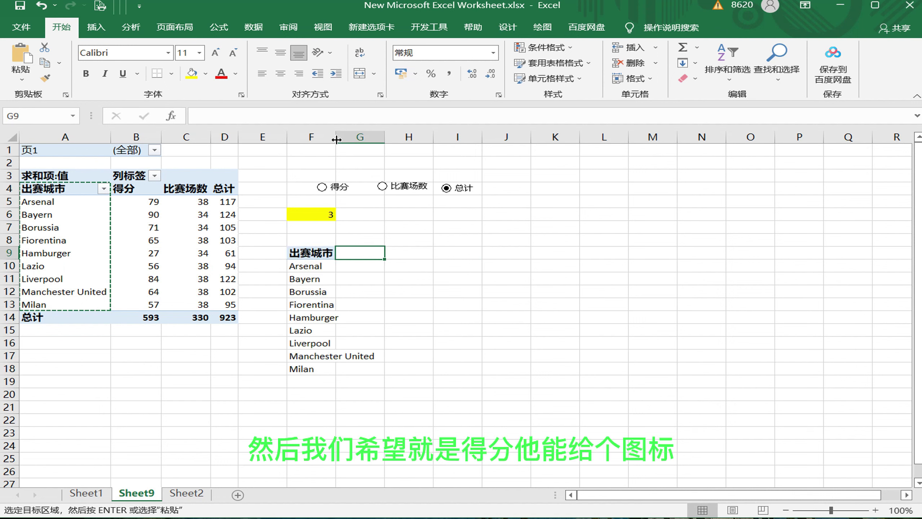
- Switch the option group through 得分, 比赛场数 and back to 总计
{"action": "left_click", "coordinate": [322, 187]}
{"action": "left_click", "coordinate": [383, 187]}
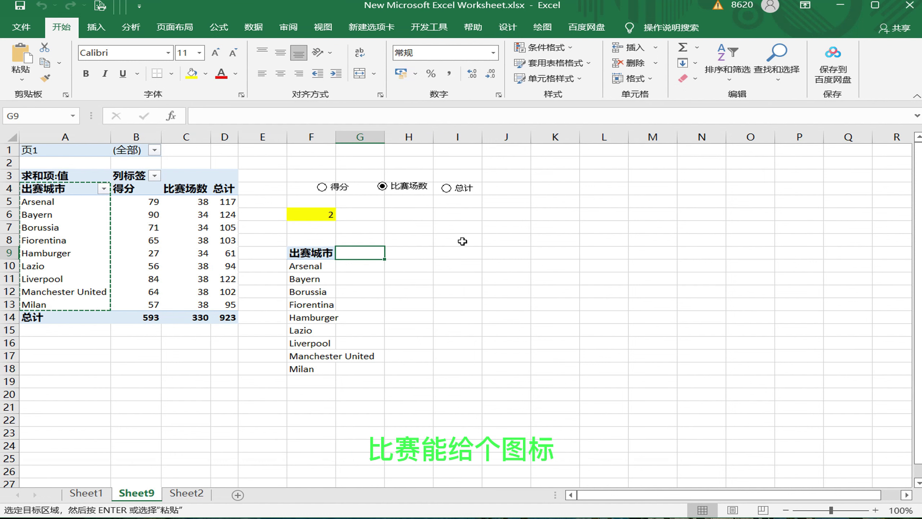
{"action": "left_click", "coordinate": [446, 188]}
- Widen column F to fit the team names and move to G9
{"action": "left_click_drag", "start_coordinate": [330, 141], "coordinate": [368, 141]}
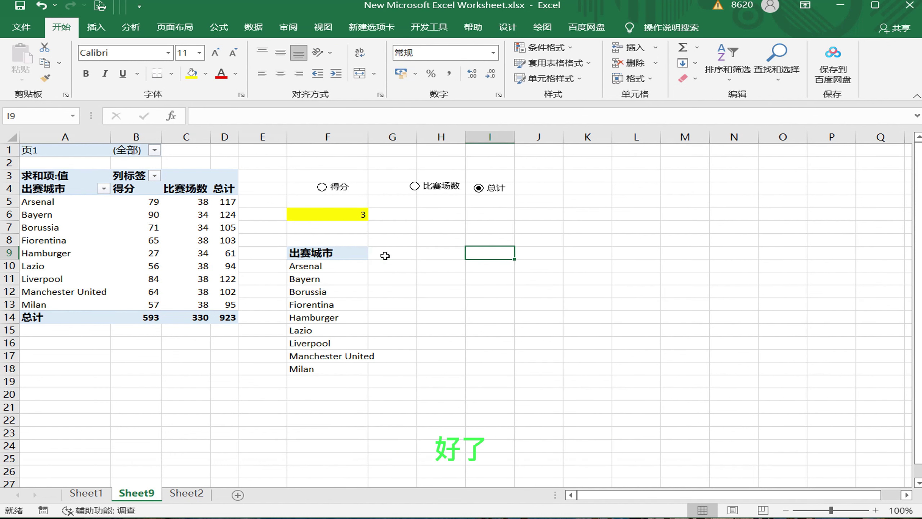
{"action": "key", "text": "Left"}
{"action": "key", "text": "Left"}
{"action": "key", "text": "Down"}
{"action": "key", "text": "Up"}
{"action": "key", "text": "Right"}
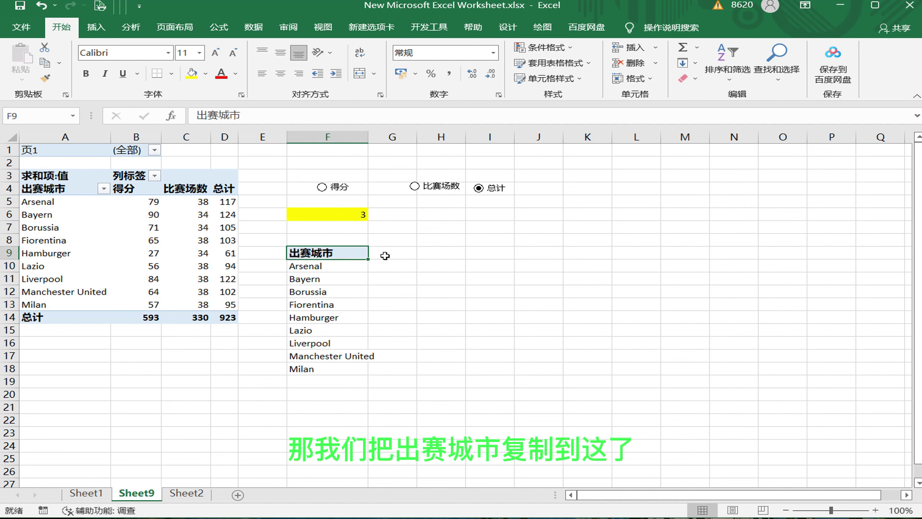
{"action": "key", "text": "Down"}
{"action": "key", "text": "Down"}
{"action": "key", "text": "Down"}
{"action": "key", "text": "Up"}
{"action": "key", "text": "Up"}
{"action": "key", "text": "Up"}
{"action": "key", "text": "Up"}
{"action": "key", "text": "Right"}
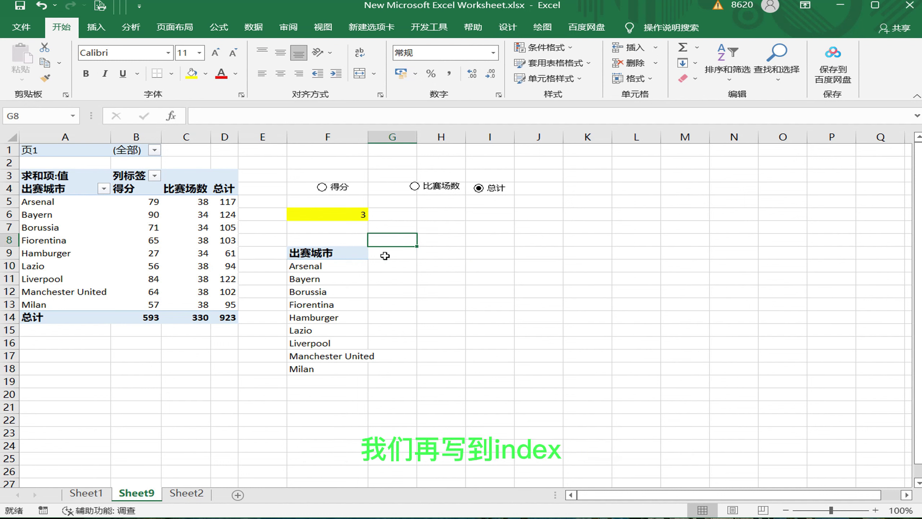
{"action": "key", "text": "Down"}
- Enter =INDEX(B4:D4,F6) in G9
{"action": "type", "text": "=i"}
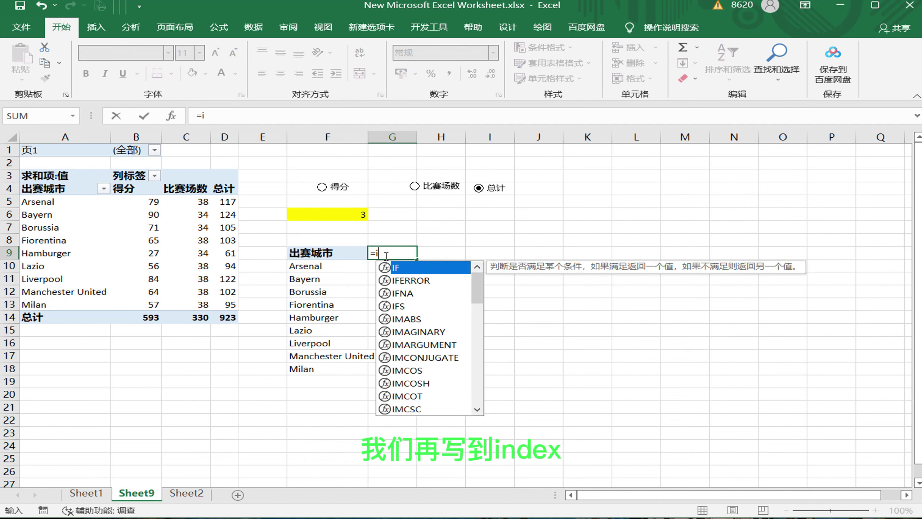
{"action": "type", "text": "ndex("}
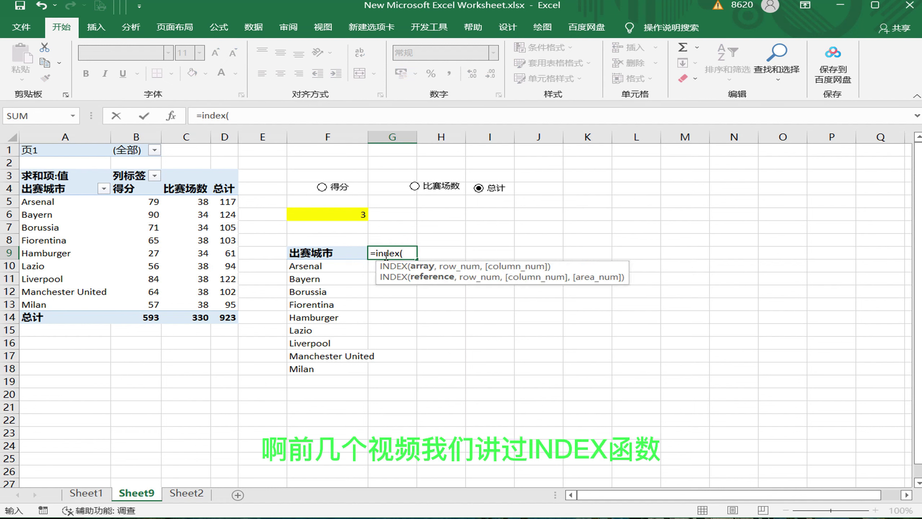
{"action": "left_click_drag", "start_coordinate": [140, 190], "coordinate": [213, 183]}
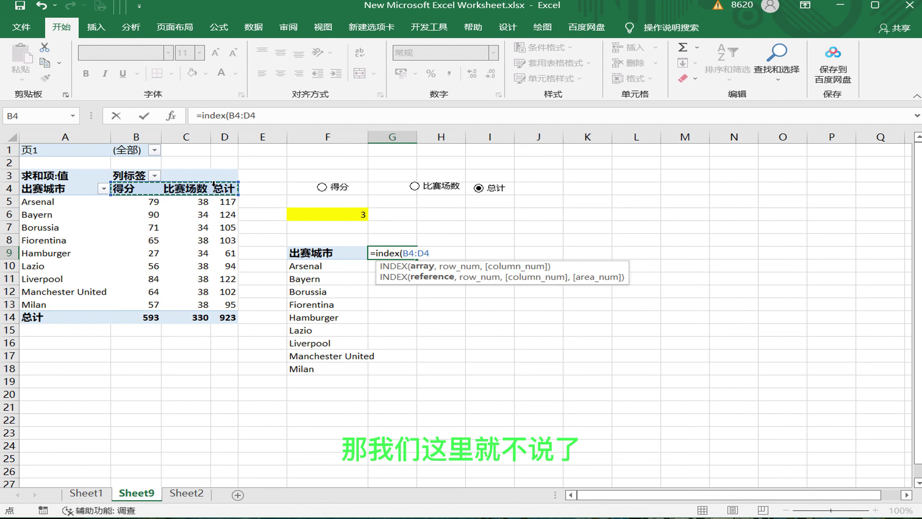
{"action": "type", "text": ","}
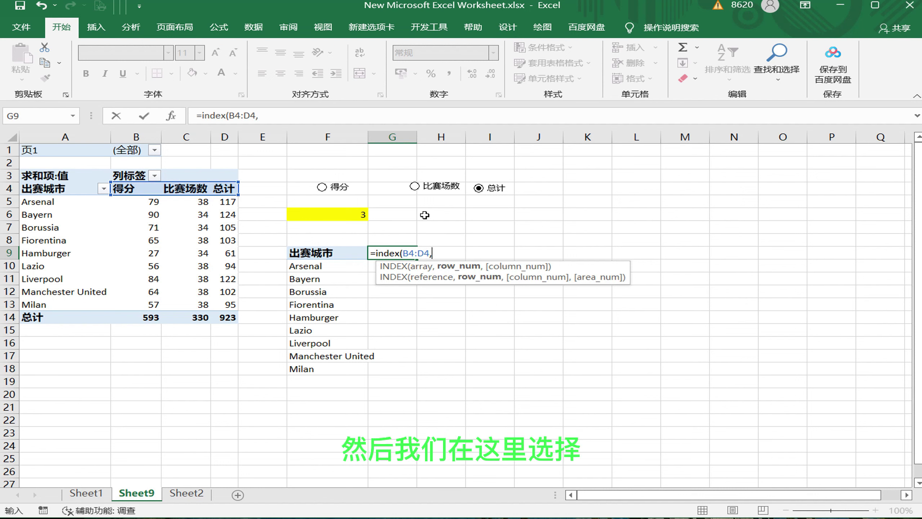
{"action": "key", "text": "Left"}
{"action": "key", "text": "Up"}
{"action": "key", "text": "Up"}
{"action": "key", "text": "Up"}
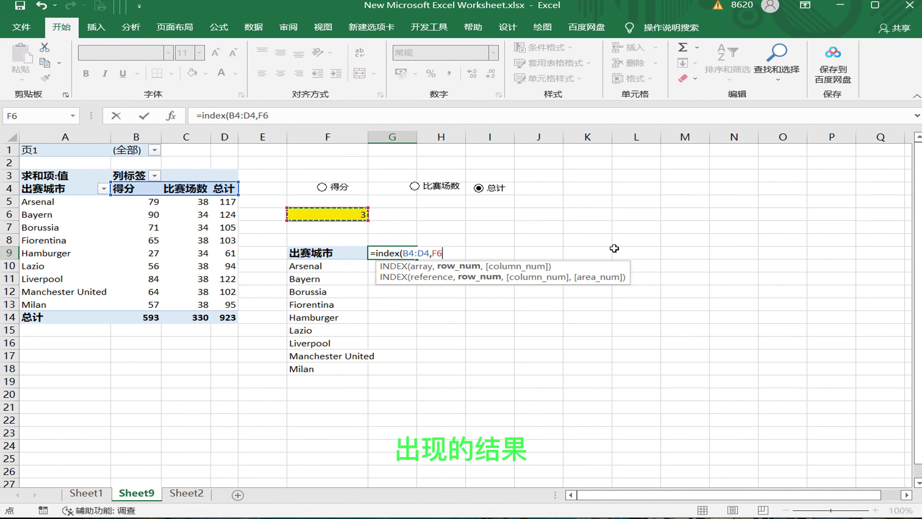
{"action": "key", "text": "Return"}
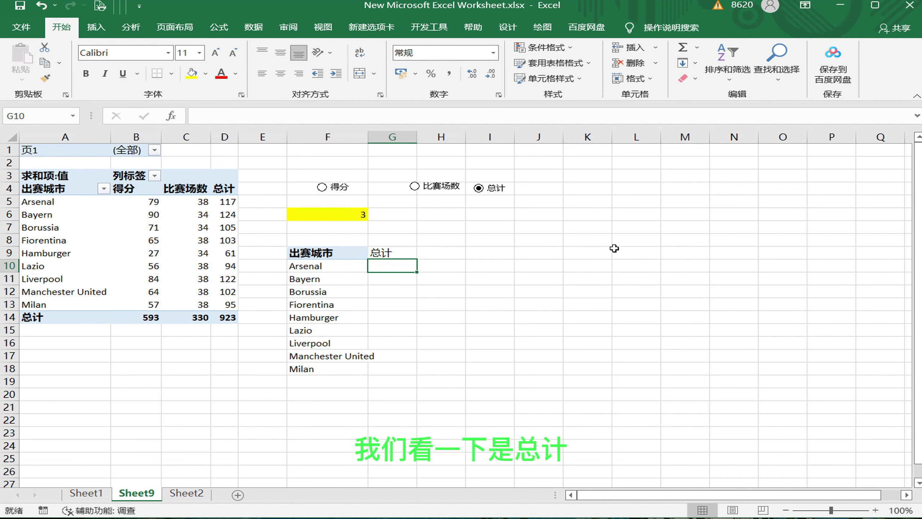
- Edit the G9 formula to use the mixed reference $F6
{"action": "left_click", "coordinate": [412, 250]}
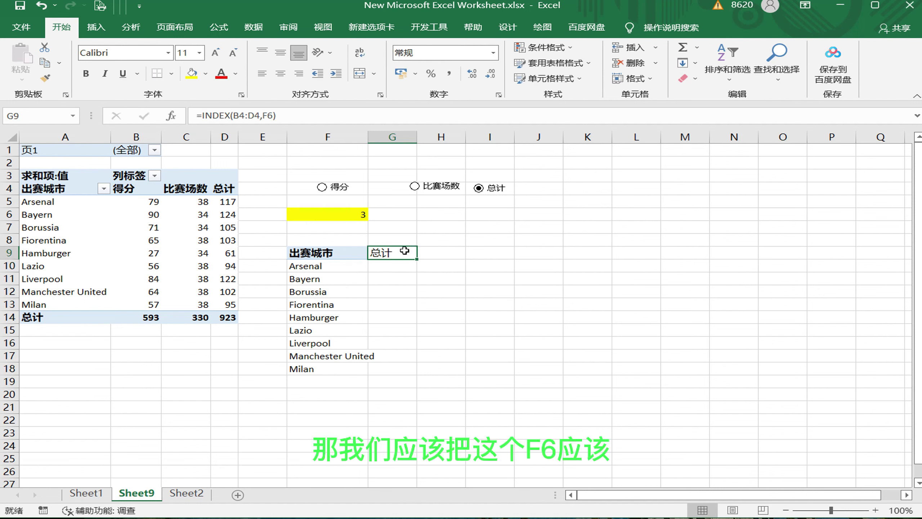
{"action": "double_click", "coordinate": [406, 253]}
{"action": "left_click", "coordinate": [438, 252]}
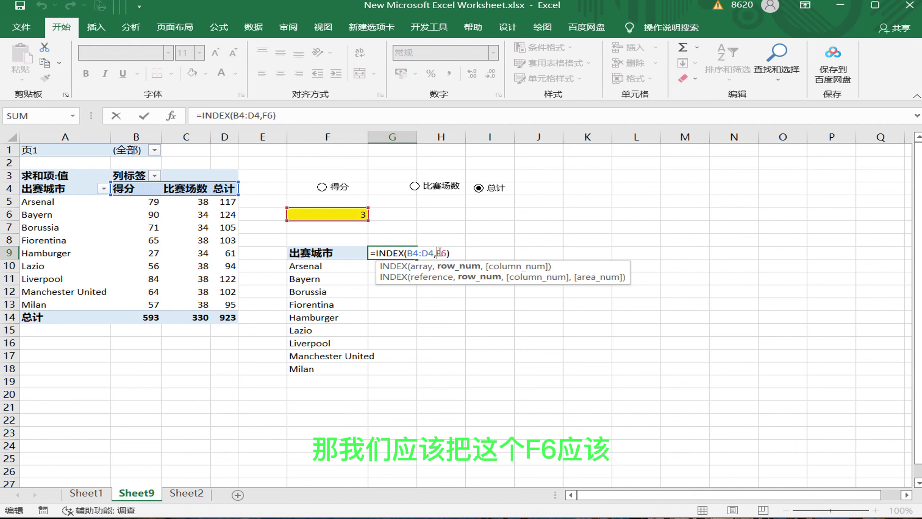
{"action": "type", "text": "^"}
{"action": "key", "text": "BackSpace"}
{"action": "type", "text": "$"}
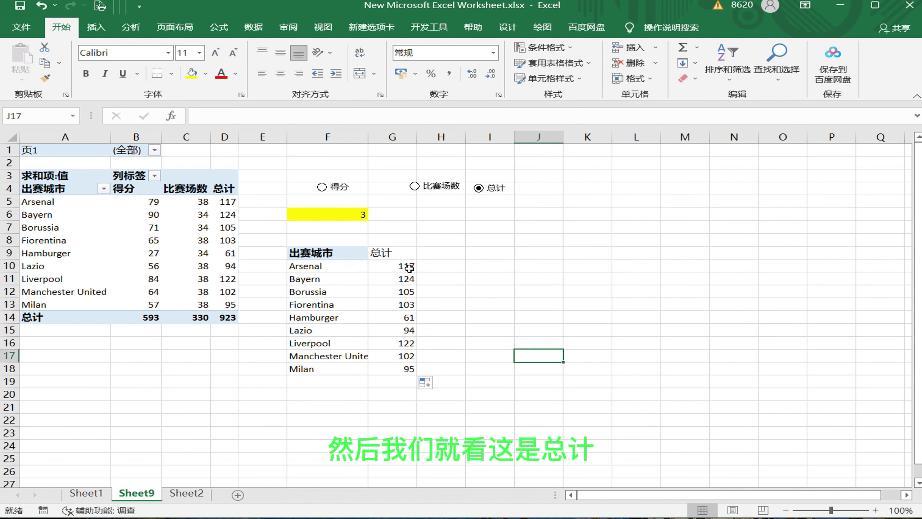
- Fill the formula down to G18, test the option buttons, and select F9:G18
{"action": "left_click_drag", "start_coordinate": [392, 265], "coordinate": [392, 369]}
{"action": "left_click", "coordinate": [462, 337]}
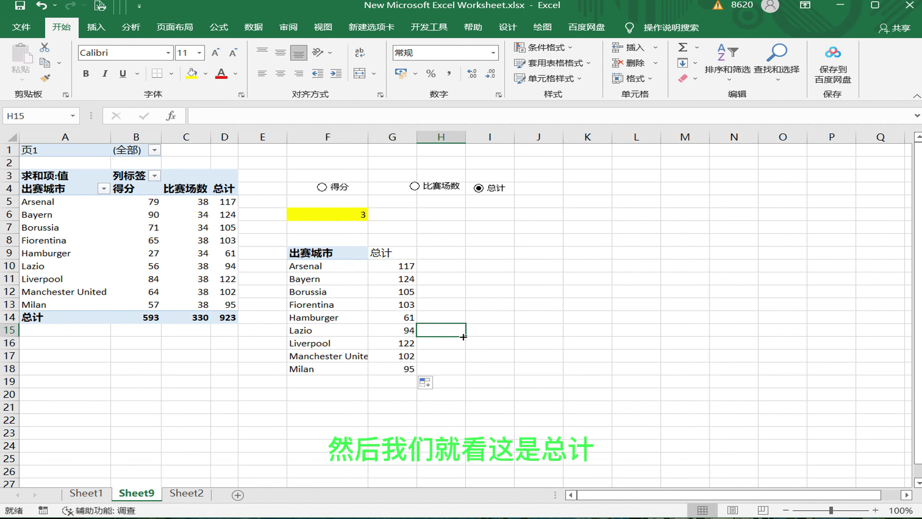
{"action": "left_click", "coordinate": [335, 206]}
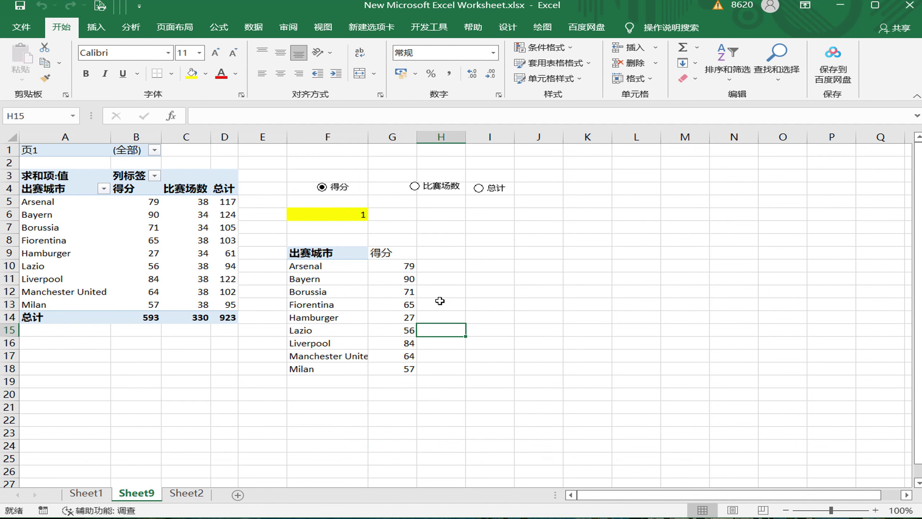
{"action": "left_click_drag", "start_coordinate": [403, 265], "coordinate": [403, 368]}
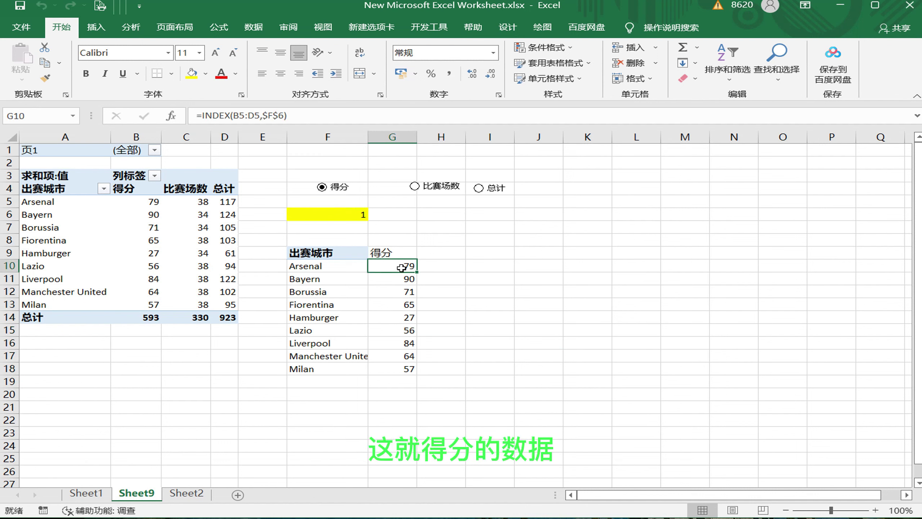
{"action": "left_click", "coordinate": [414, 186]}
{"action": "left_click", "coordinate": [528, 339]}
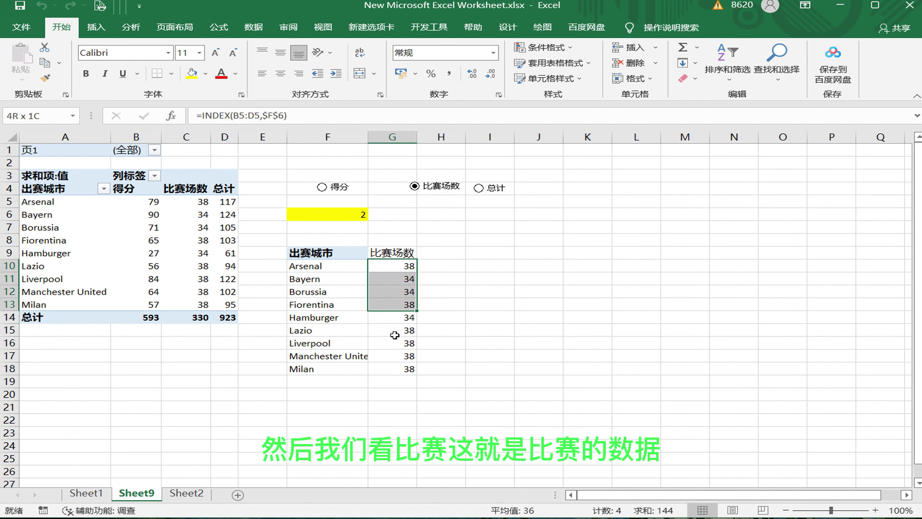
{"action": "left_click_drag", "start_coordinate": [418, 269], "coordinate": [403, 369]}
{"action": "left_click", "coordinate": [401, 356]}
{"action": "left_click_drag", "start_coordinate": [325, 261], "coordinate": [403, 369]}
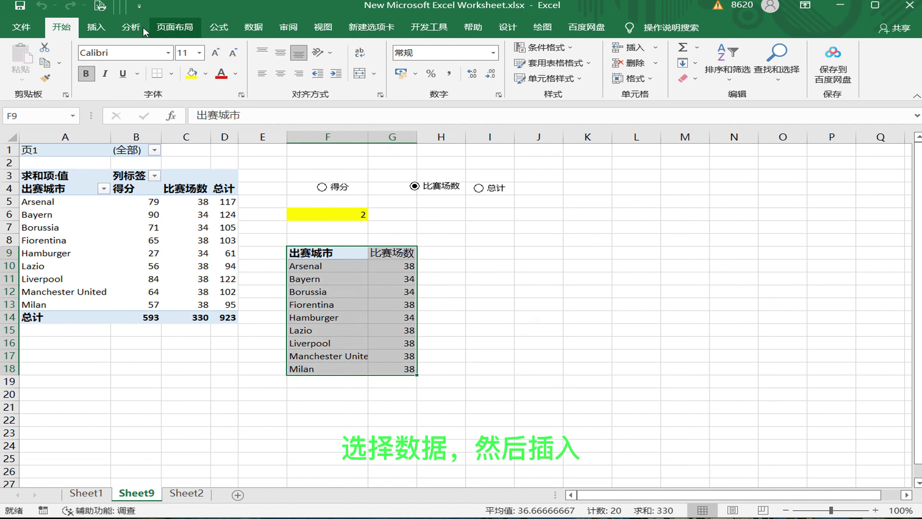
- Insert a 2D pie chart of F9:G18 and move it right of the data
{"action": "left_click", "coordinate": [96, 27]}
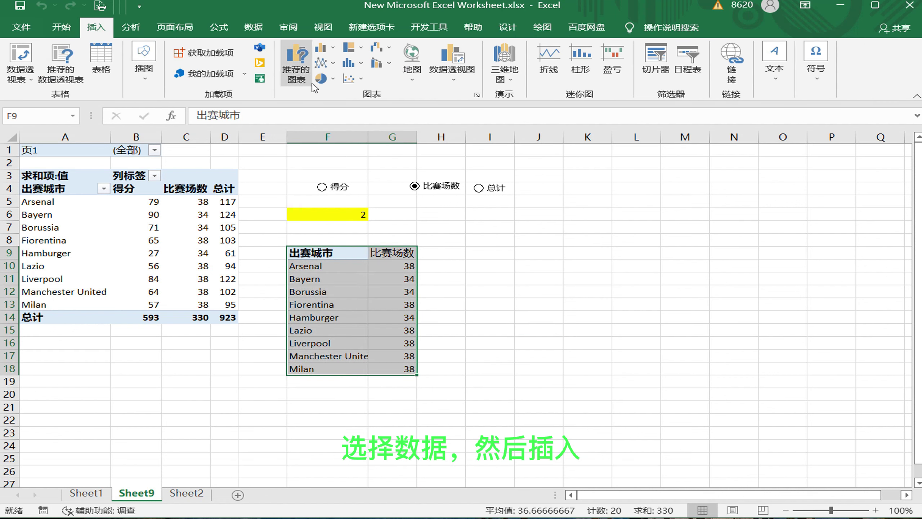
{"action": "left_click", "coordinate": [331, 81]}
{"action": "left_click", "coordinate": [334, 121]}
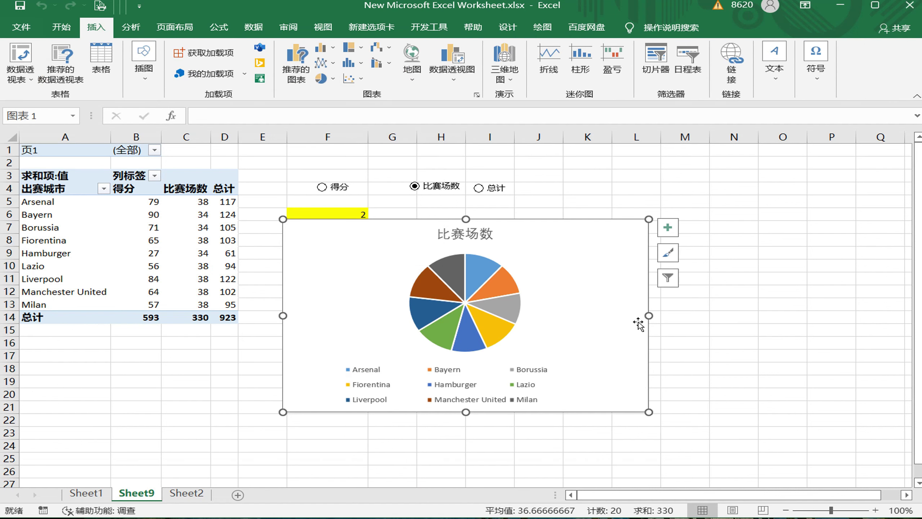
{"action": "left_click_drag", "start_coordinate": [697, 239], "coordinate": [776, 254]}
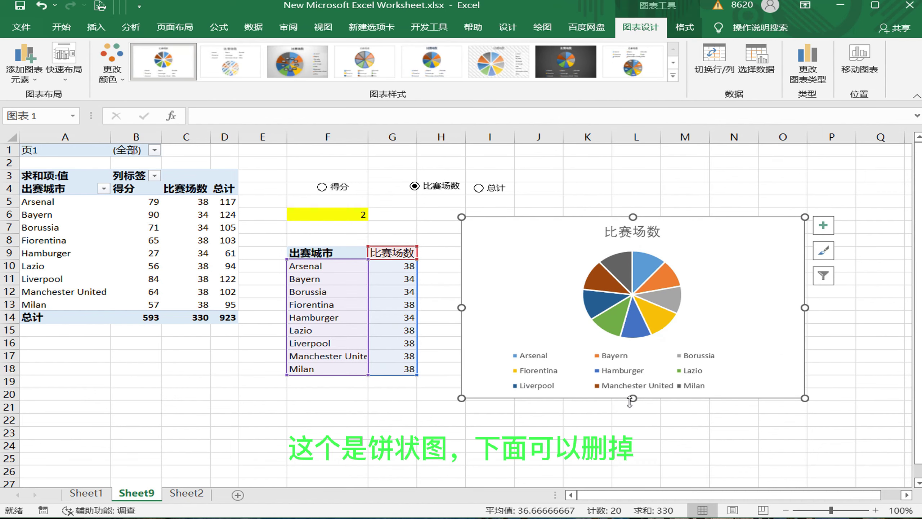
- Add value data labels to the pie slices
{"action": "right_click", "coordinate": [666, 332]}
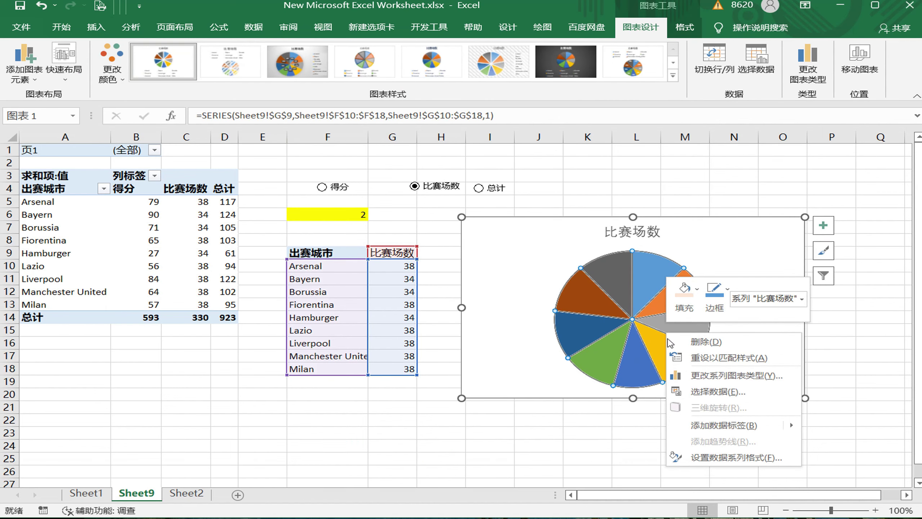
{"action": "left_click", "coordinate": [723, 425]}
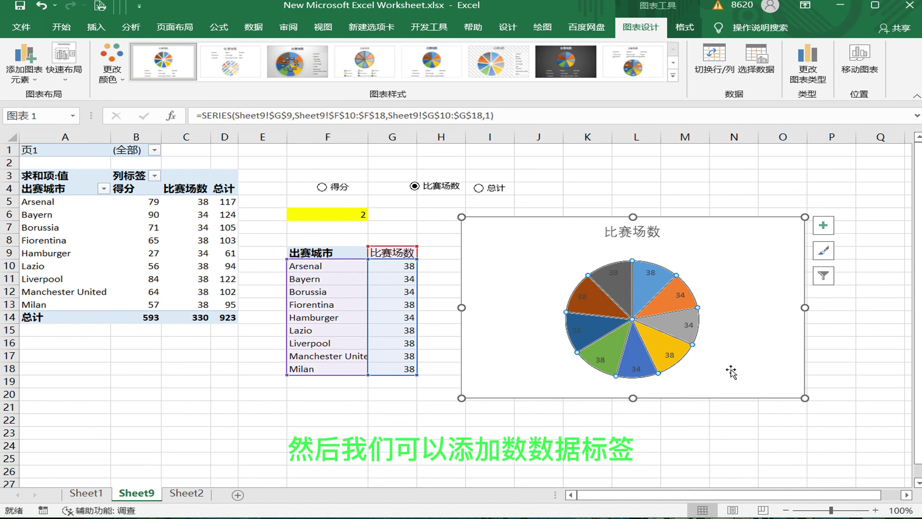
{"action": "left_click", "coordinate": [672, 354]}
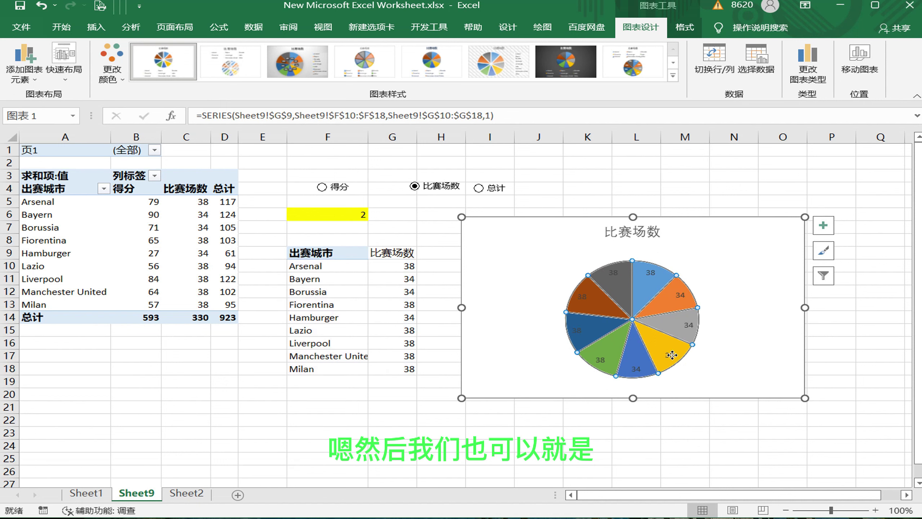
{"action": "right_click", "coordinate": [671, 354]}
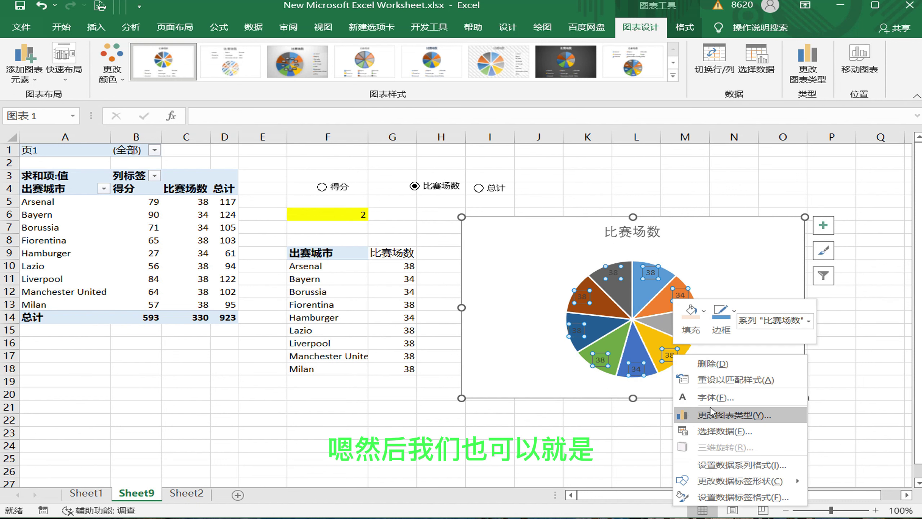
- Show category names in the data labels and give them a light cream solid fill
{"action": "left_click", "coordinate": [722, 496]}
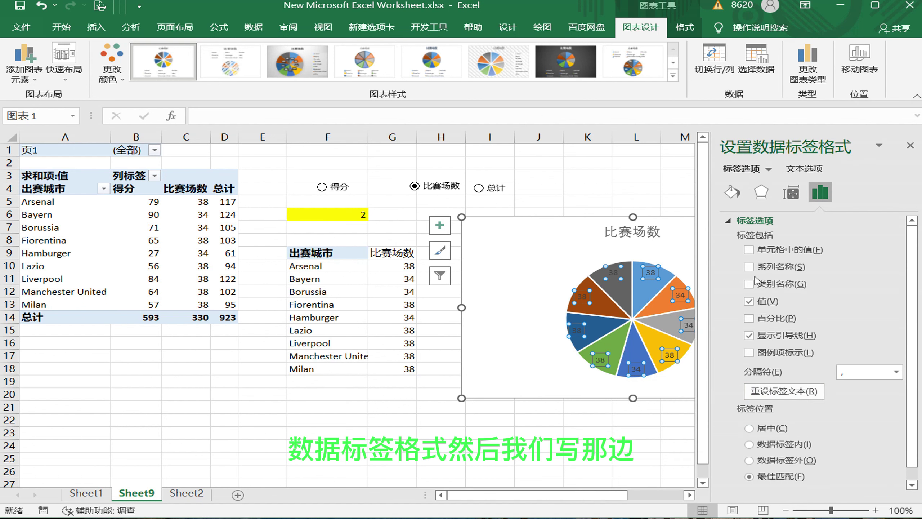
{"action": "left_click", "coordinate": [749, 284]}
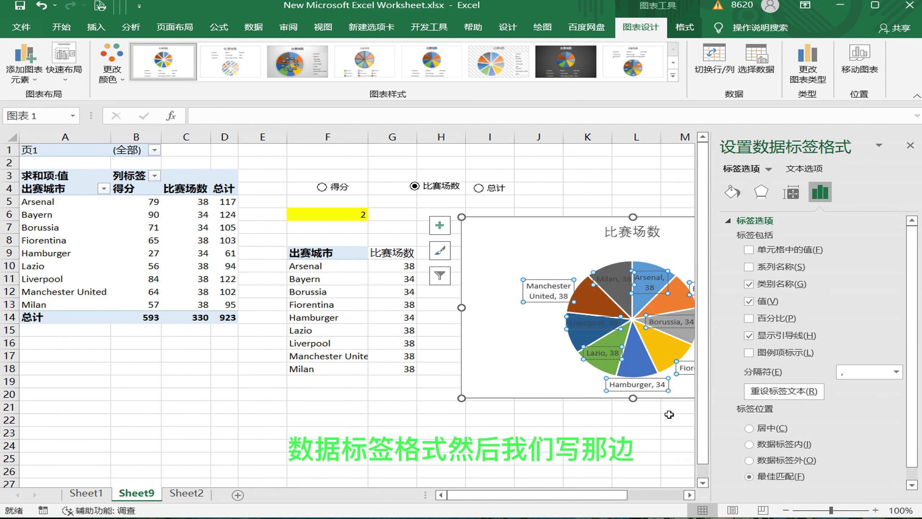
{"action": "left_click", "coordinate": [732, 191]}
{"action": "left_click", "coordinate": [744, 220]}
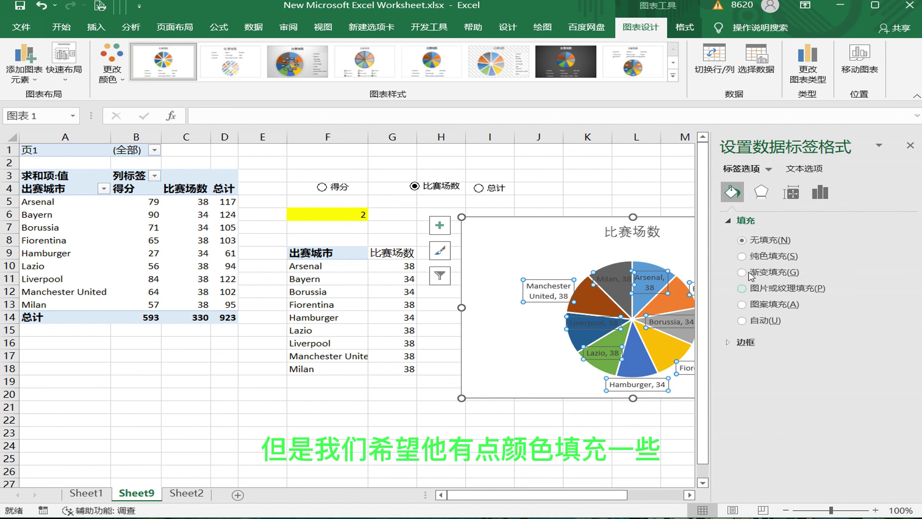
{"action": "left_click", "coordinate": [742, 256]}
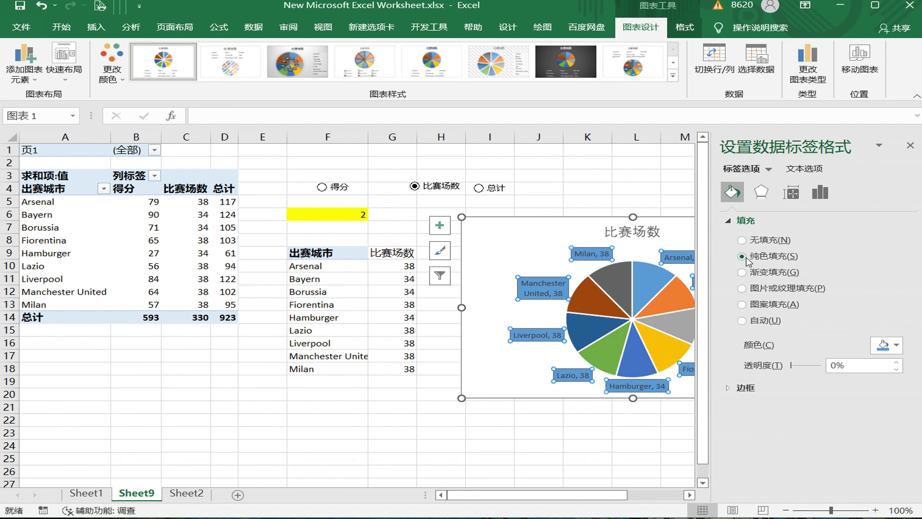
{"action": "left_click", "coordinate": [888, 348]}
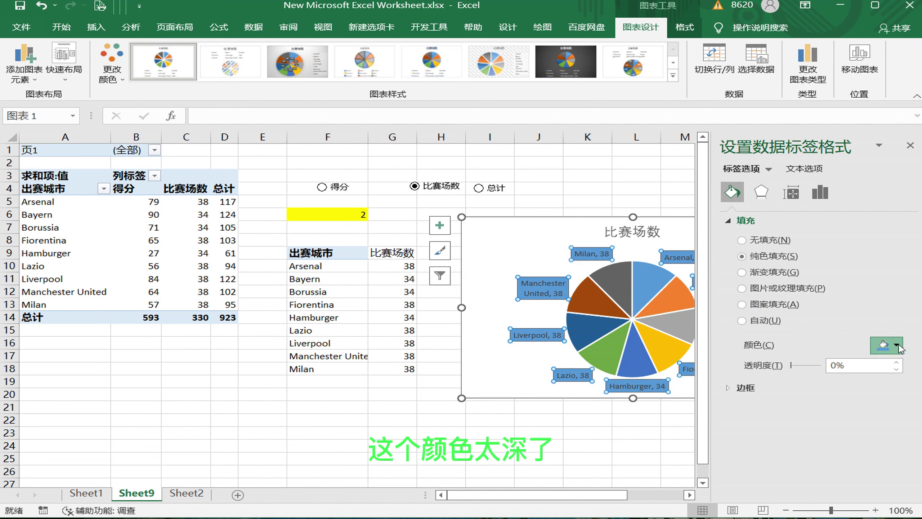
{"action": "left_click", "coordinate": [920, 388]}
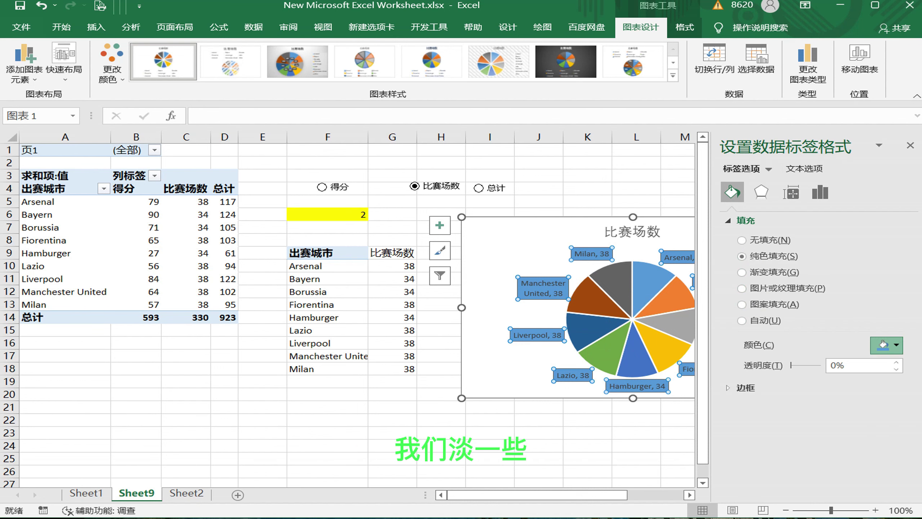
{"action": "left_click", "coordinate": [636, 448]}
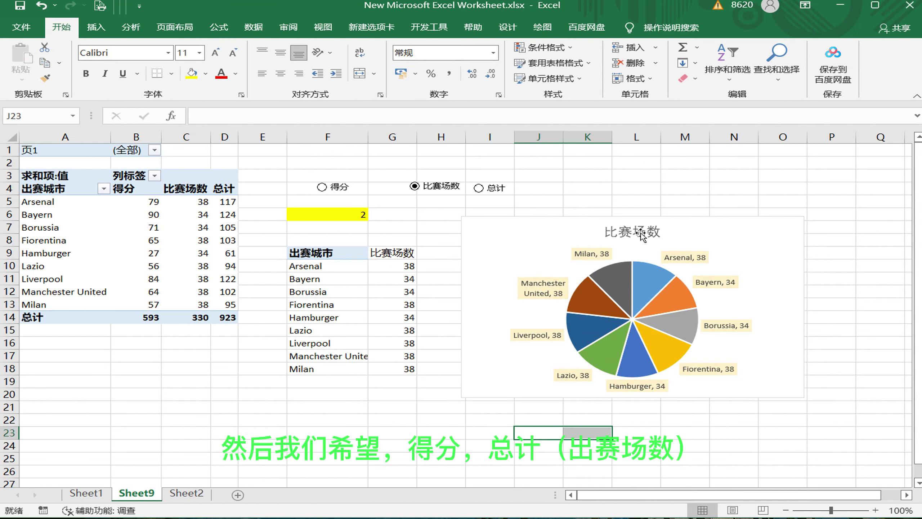
- Delete the chart title and send the chart behind the option buttons
{"action": "left_click", "coordinate": [641, 232]}
{"action": "key", "text": "Delete"}
{"action": "left_click", "coordinate": [684, 471]}
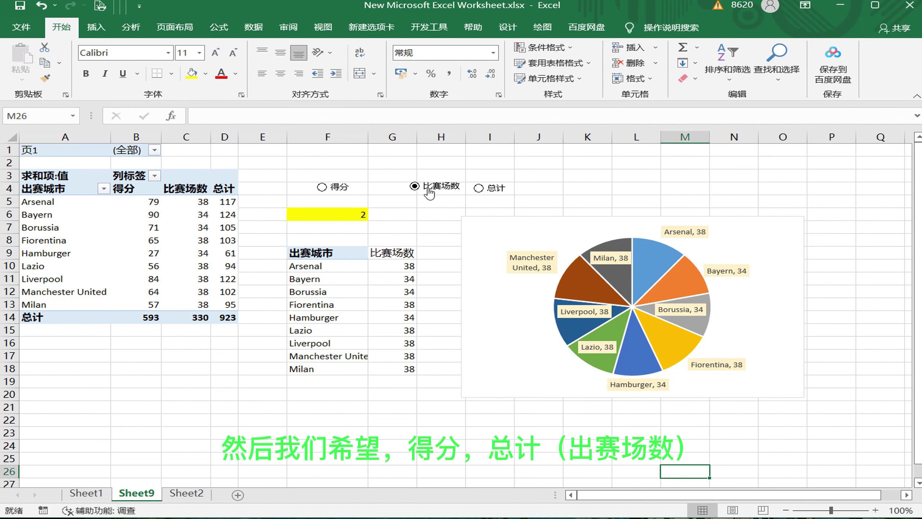
{"action": "left_click", "coordinate": [672, 342]}
{"action": "left_click", "coordinate": [773, 376]}
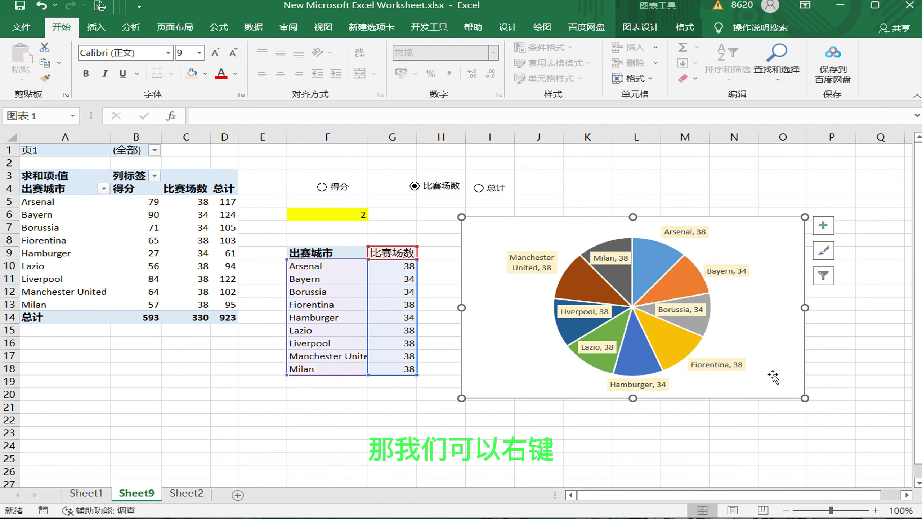
{"action": "right_click", "coordinate": [762, 347]}
{"action": "left_click", "coordinate": [798, 230]}
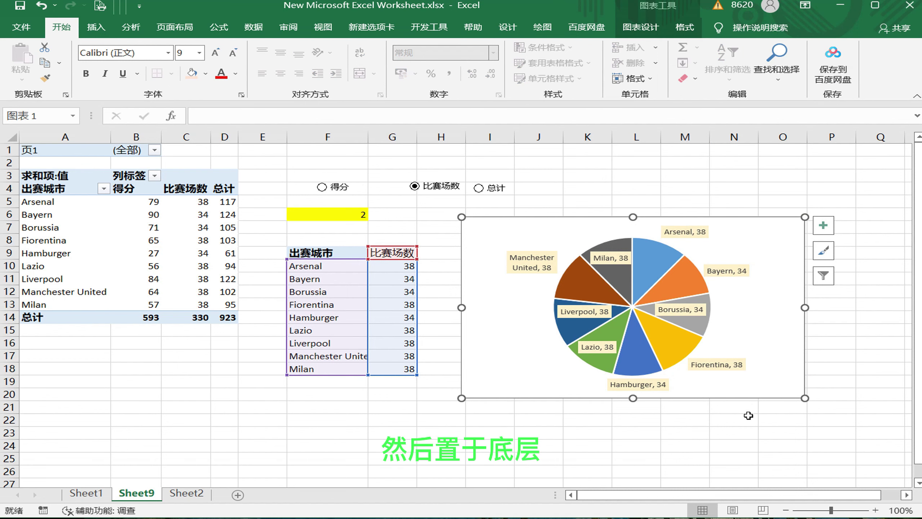
{"action": "left_click", "coordinate": [705, 432]}
- Switch the chart between 得分 and 比赛场数 and edit an option button's label
{"action": "left_click", "coordinate": [321, 186]}
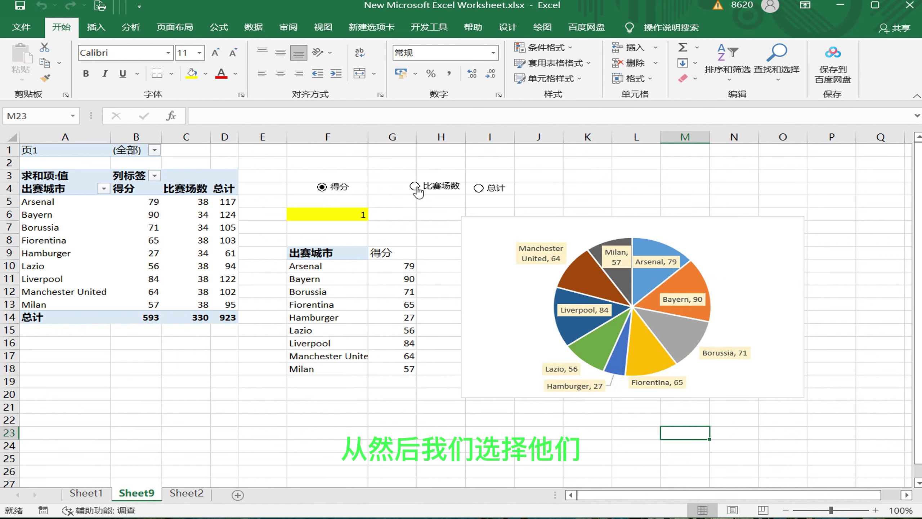
{"action": "left_click", "coordinate": [666, 232]}
{"action": "right_click", "coordinate": [667, 235]}
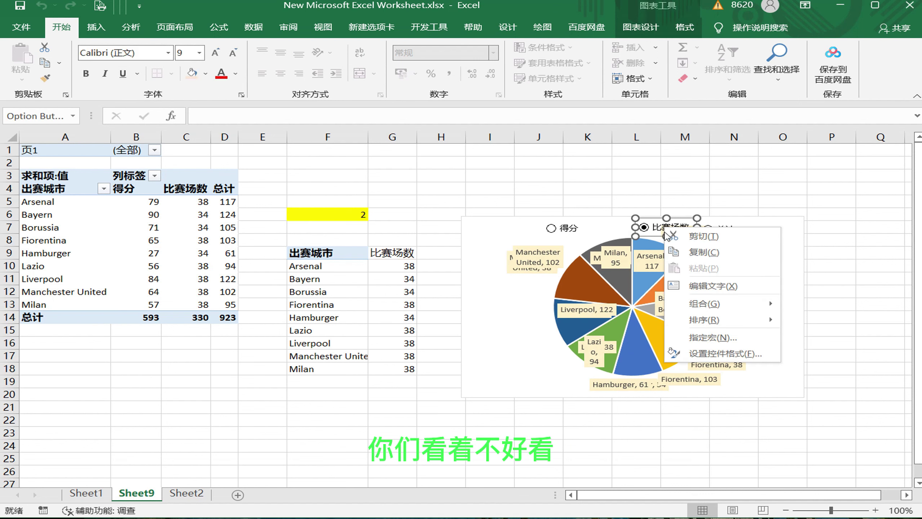
{"action": "key", "text": "Escape"}
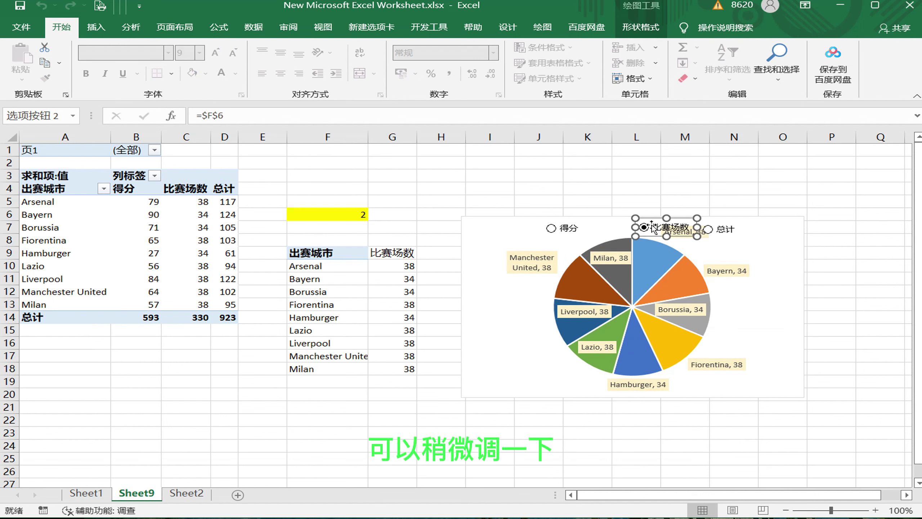
{"action": "left_click", "coordinate": [649, 227]}
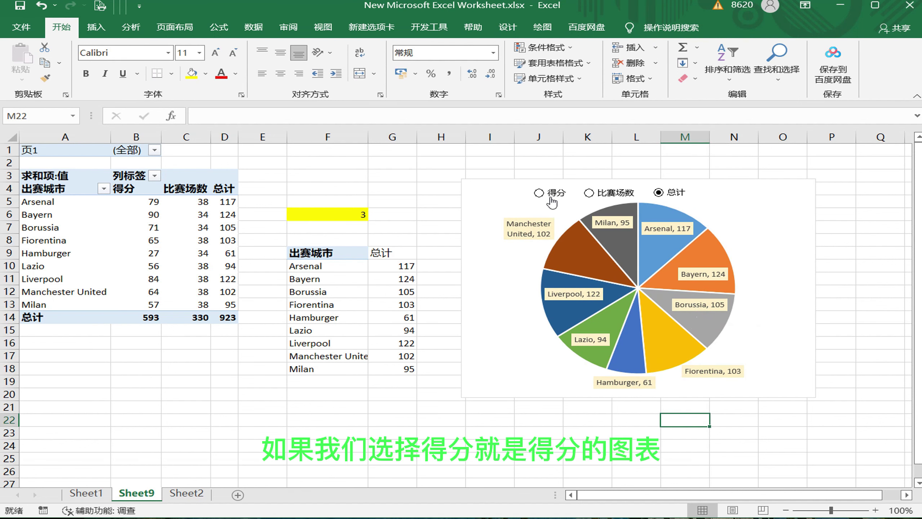
{"action": "left_click", "coordinate": [538, 193]}
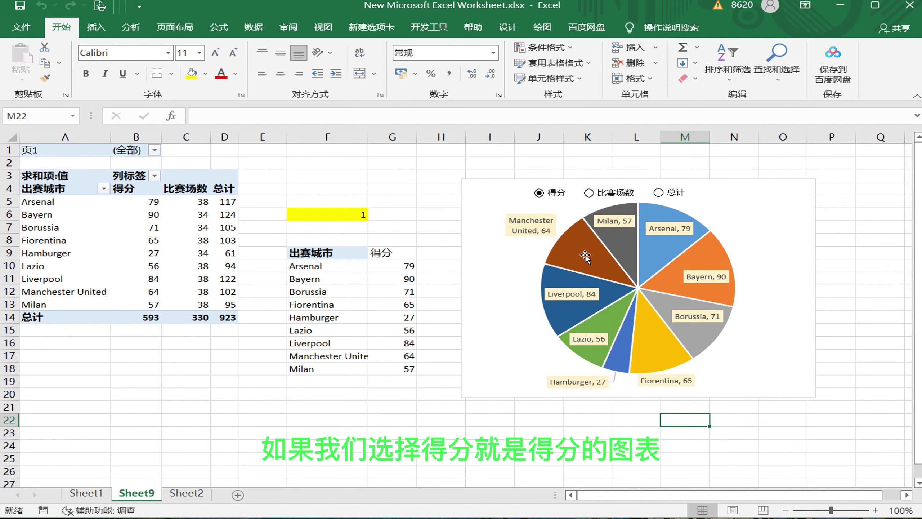
{"action": "left_click", "coordinate": [589, 192]}
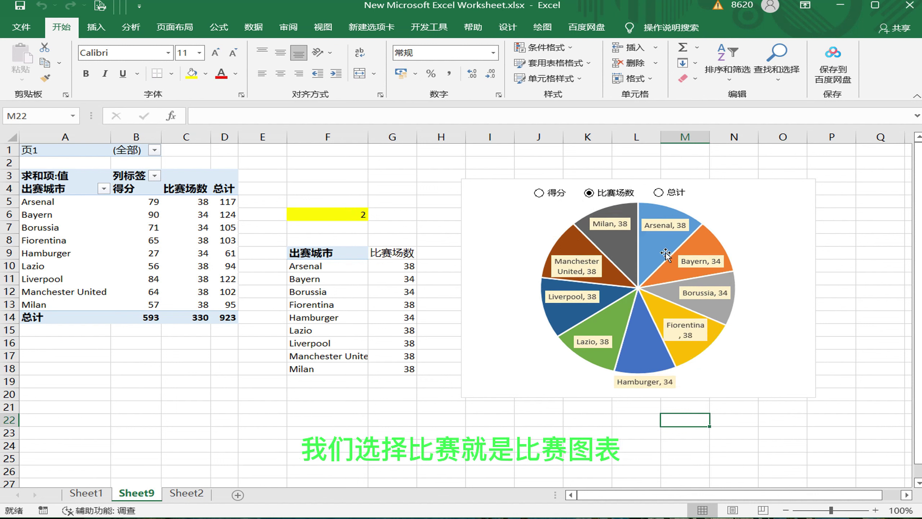
{"action": "left_click", "coordinate": [658, 192]}
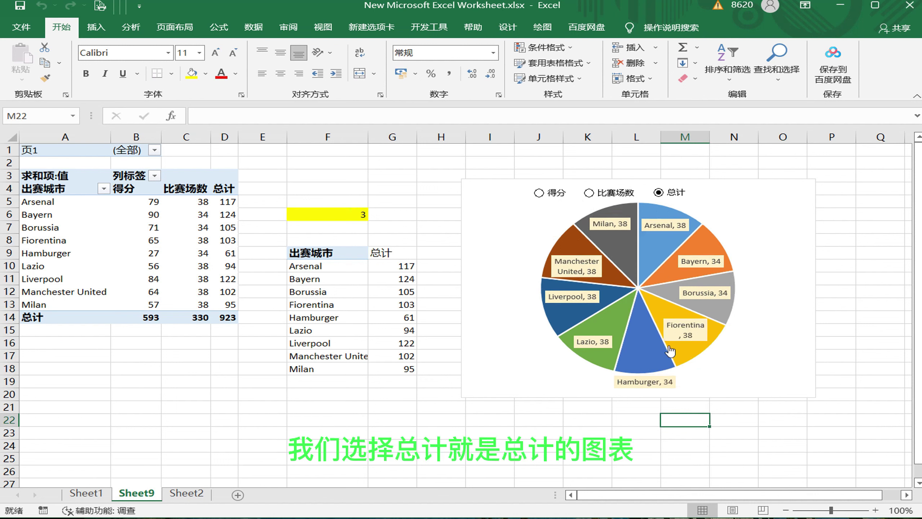
{"action": "left_click", "coordinate": [648, 431]}
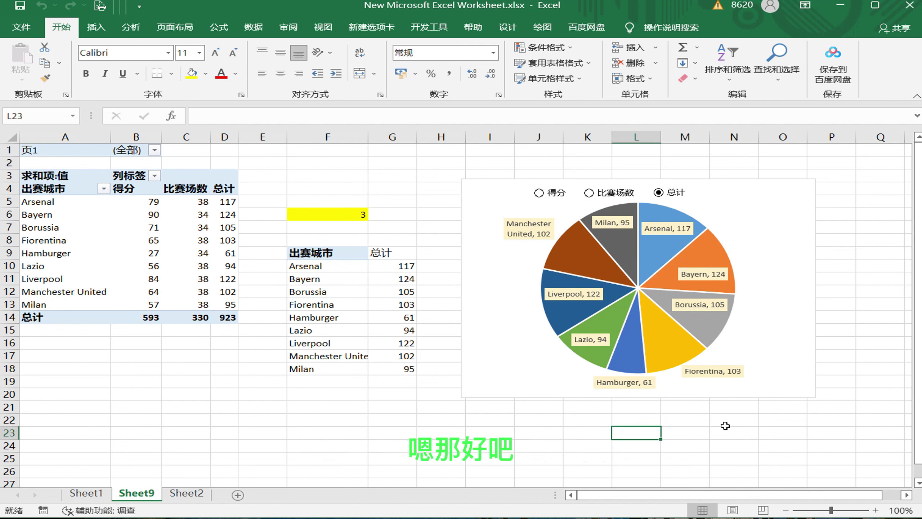